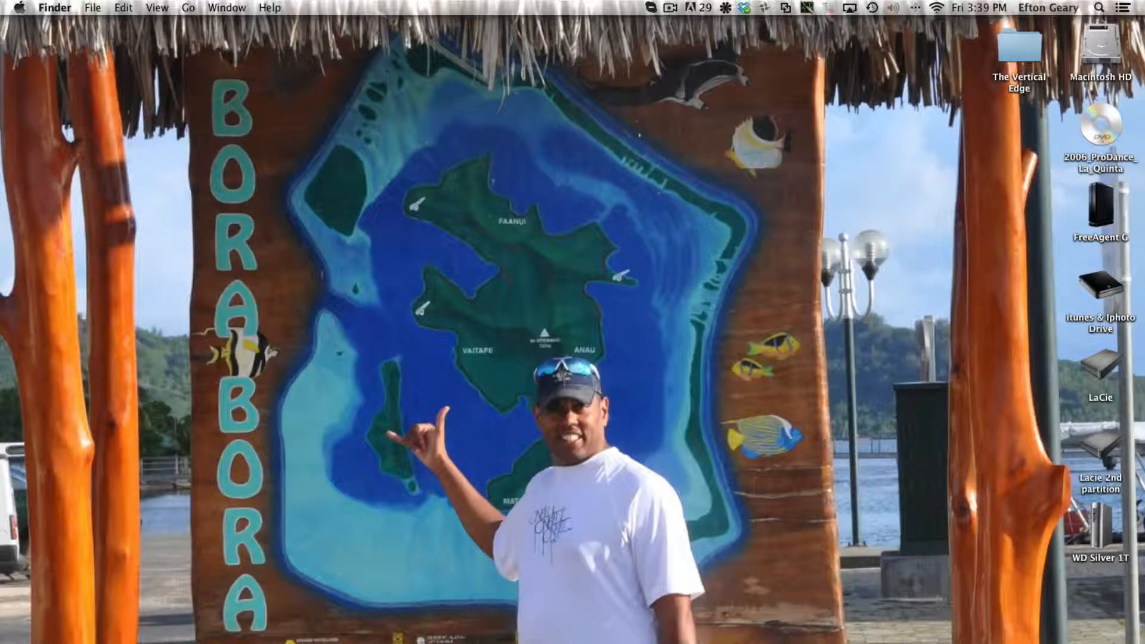
# Bring the LineIn window into view and place it beside the map on the desktop.
pyautogui.moveTo(0, 378); pyautogui.dragTo(289, 346)
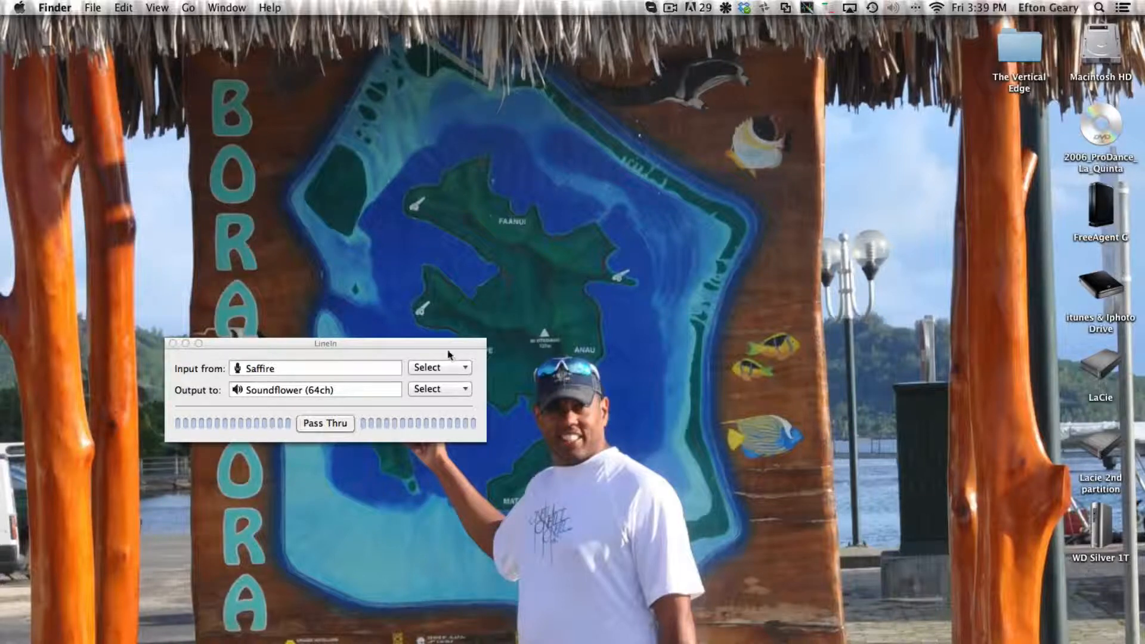
pyautogui.moveTo(307, 342); pyautogui.dragTo(193, 365)
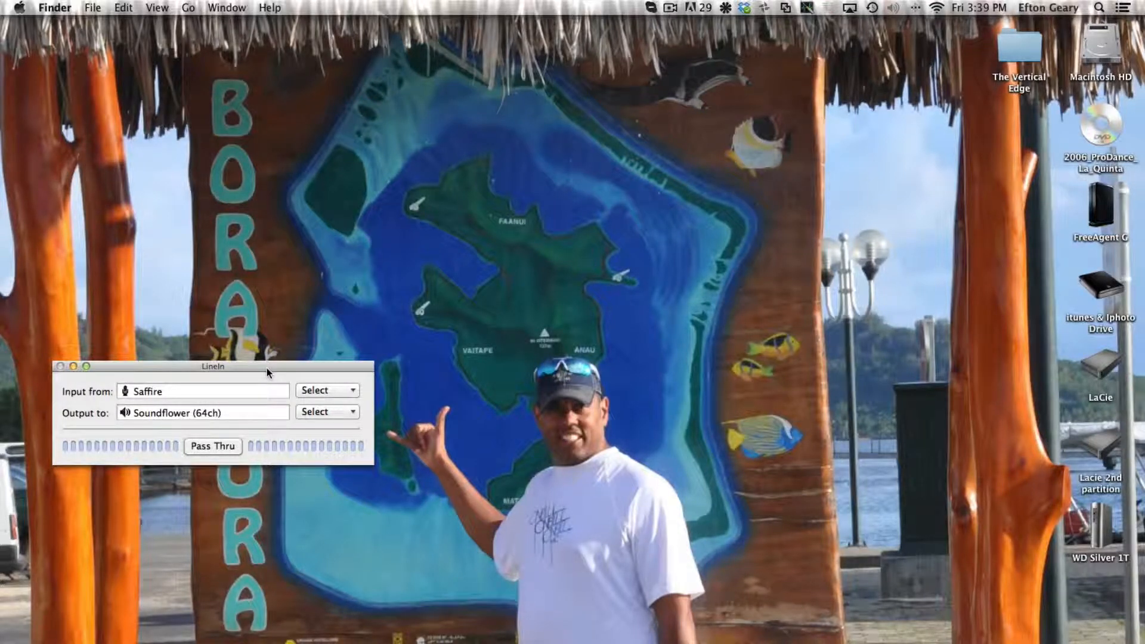
pyautogui.moveTo(267, 367); pyautogui.dragTo(285, 366)
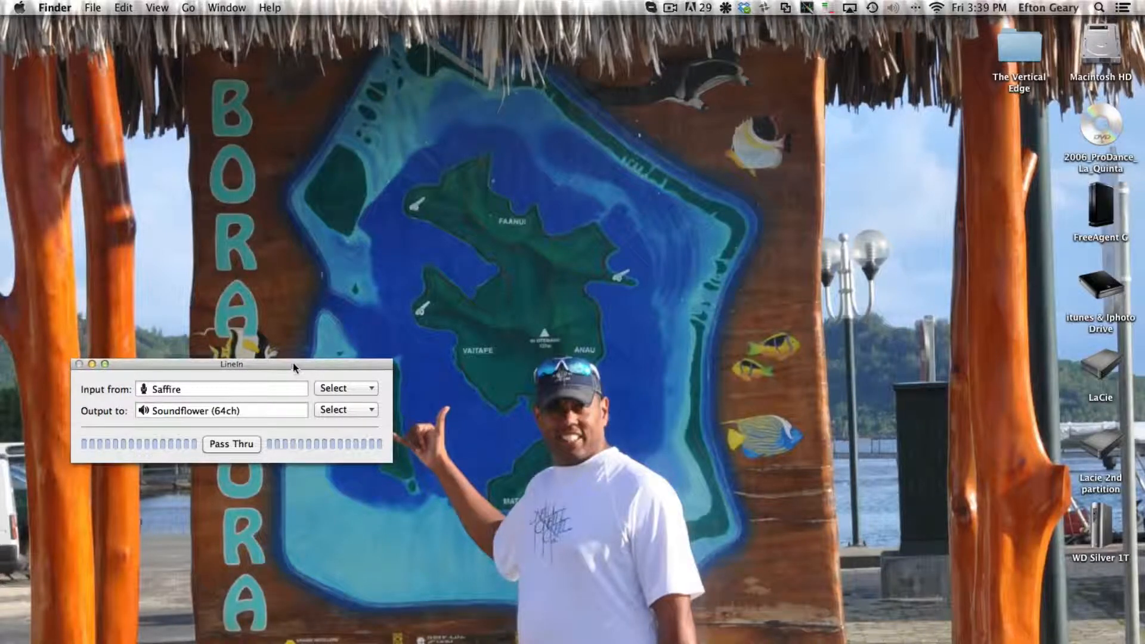
pyautogui.moveTo(292, 363); pyautogui.dragTo(288, 366)
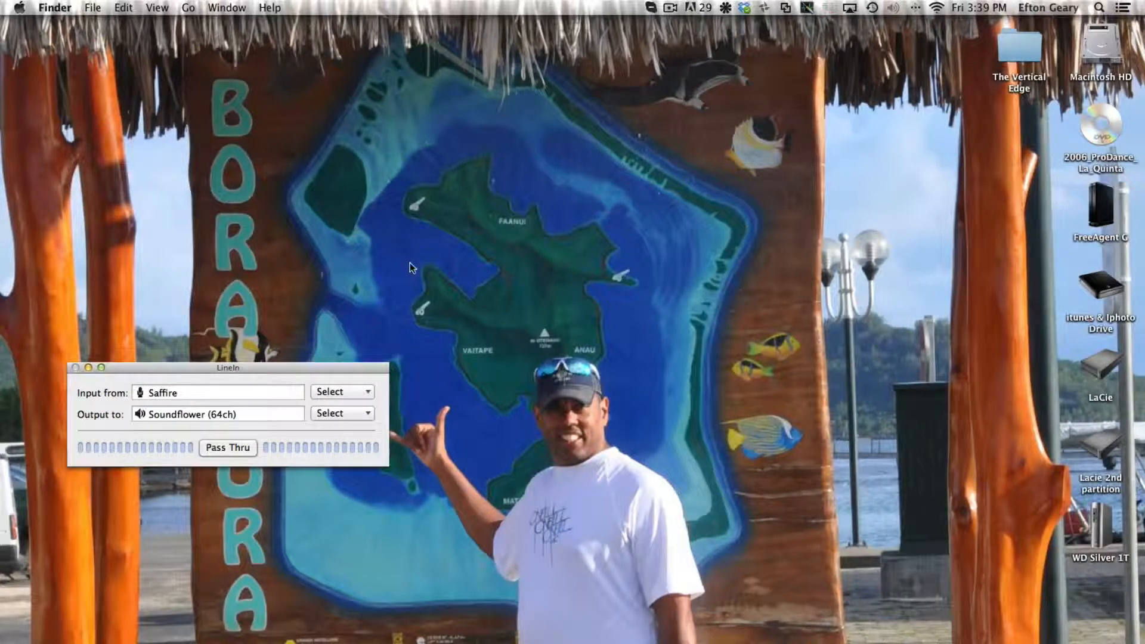
# Check the output routing of Soundflower (2ch) and Soundflower (64ch) in Soundflowerbed.
pyautogui.click(379, 264)
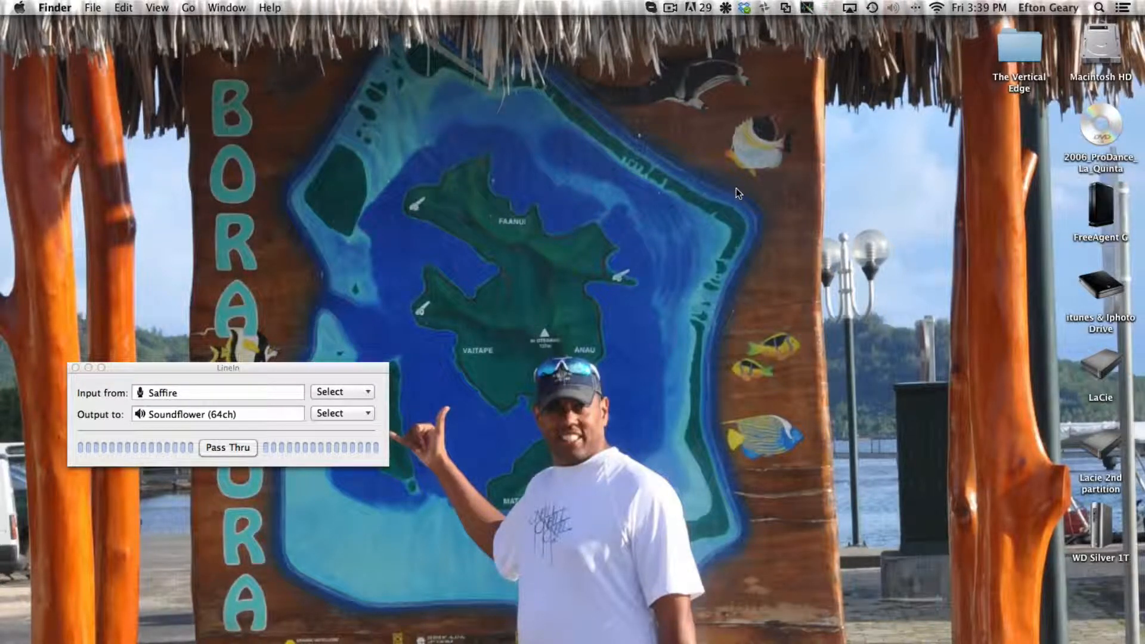
pyautogui.click(725, 7)
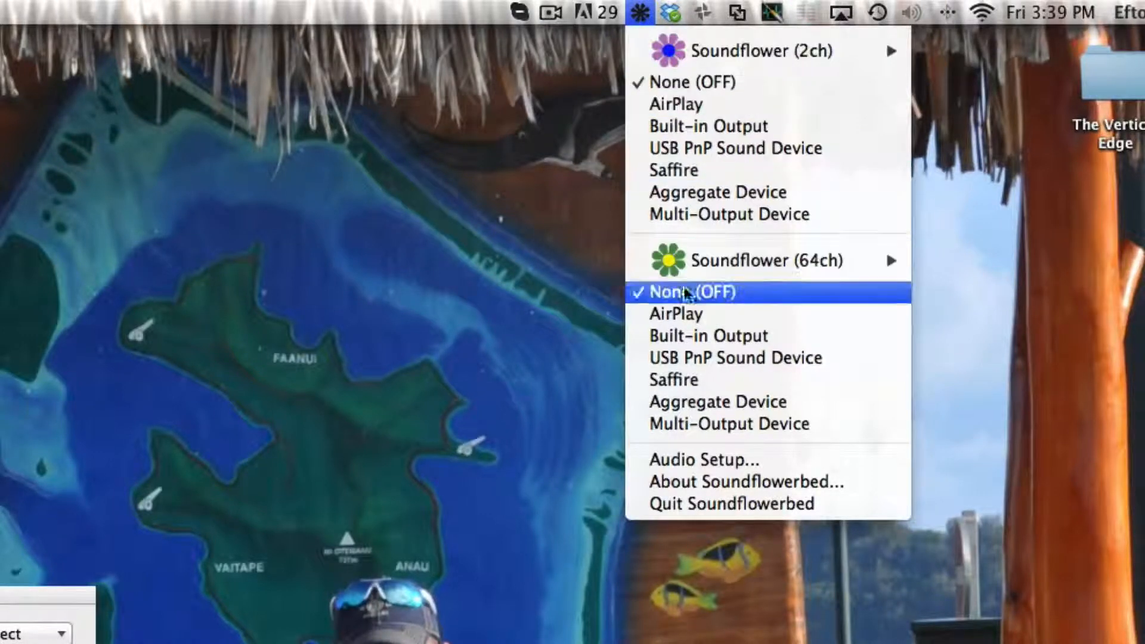
pyautogui.click(401, 274)
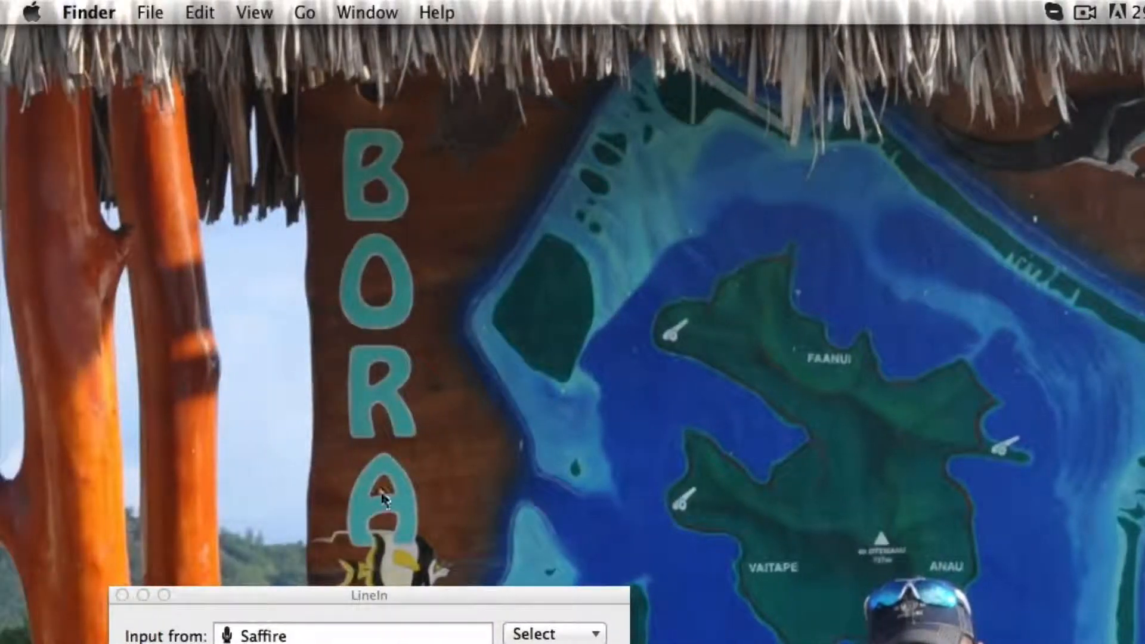
# Open the Sound settings in System Preferences and look through the available sound input devices.
pyautogui.click(32, 13)
pyautogui.click(90, 119)
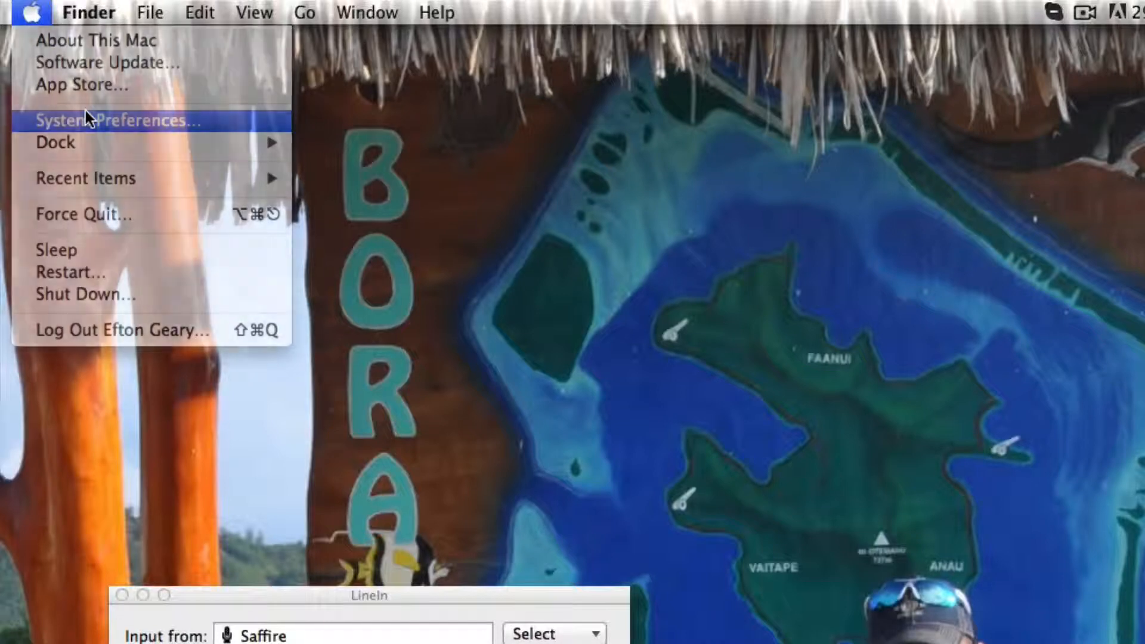
pyautogui.click(960, 354)
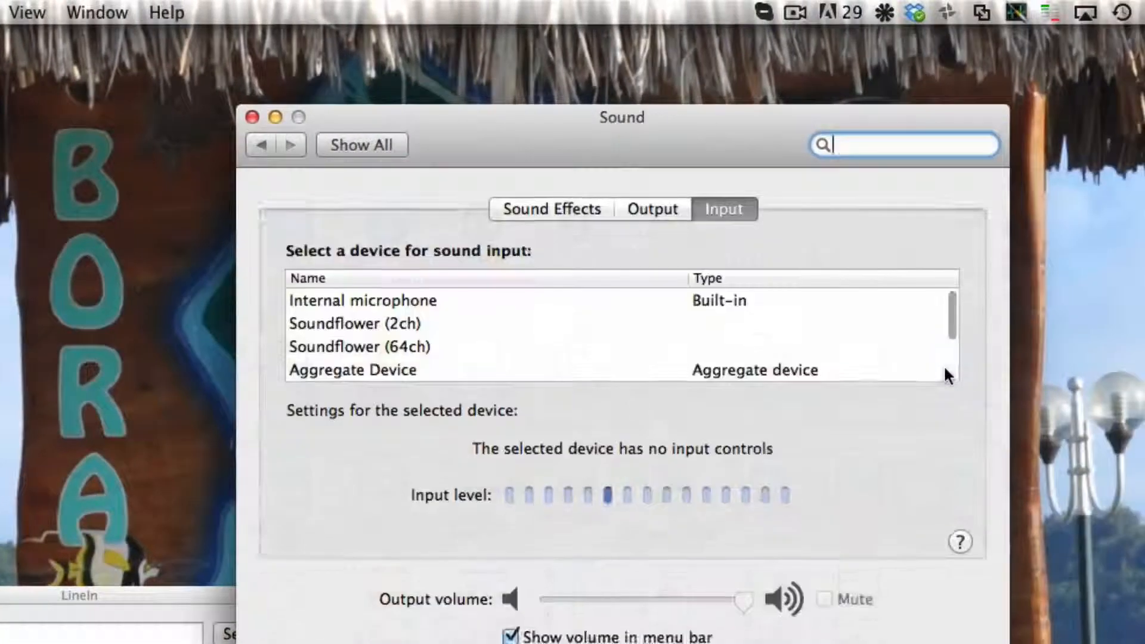
pyautogui.scroll(-3, 557, 344)
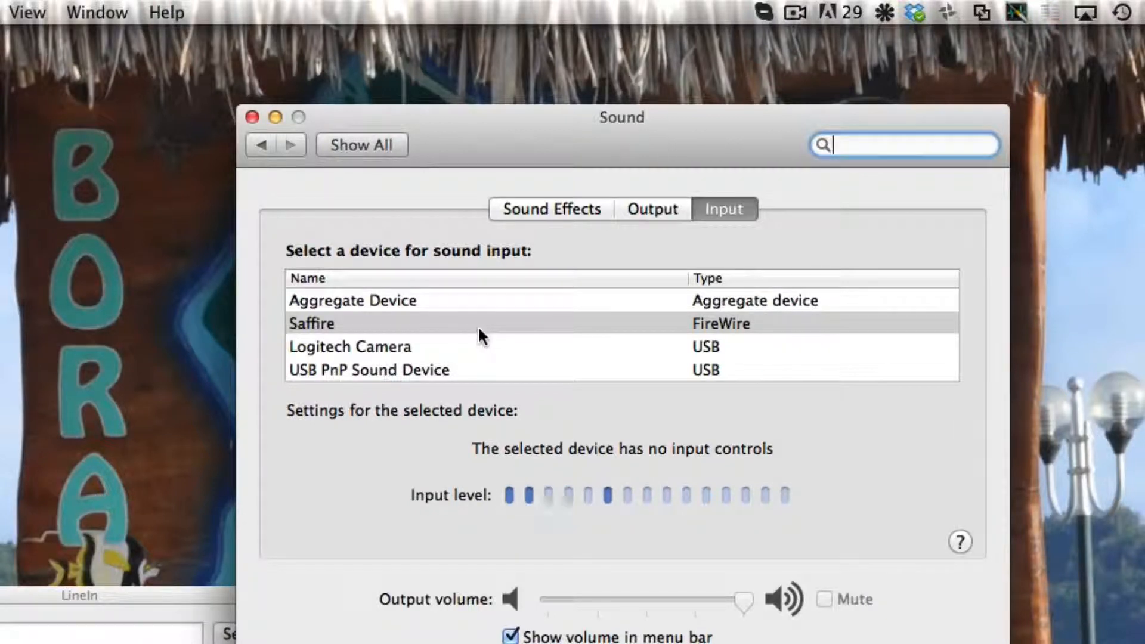
pyautogui.scroll(3, 478, 325)
pyautogui.scroll(-3, 480, 333)
# Select Saffire as the device for sound output.
pyautogui.click(657, 204)
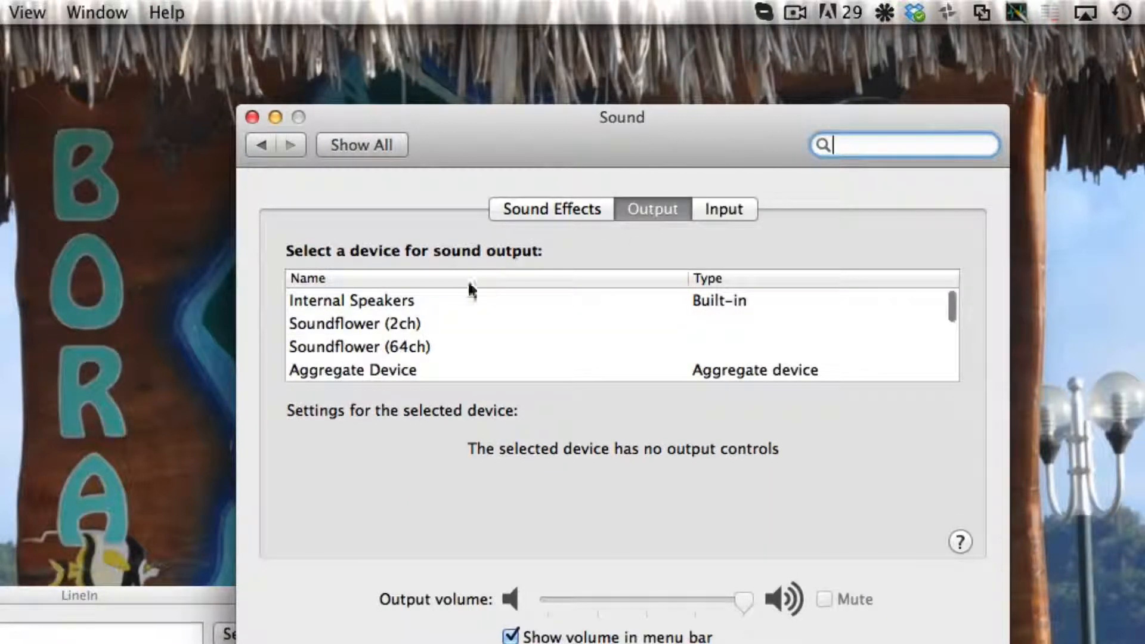
pyautogui.scroll(-2, 472, 324)
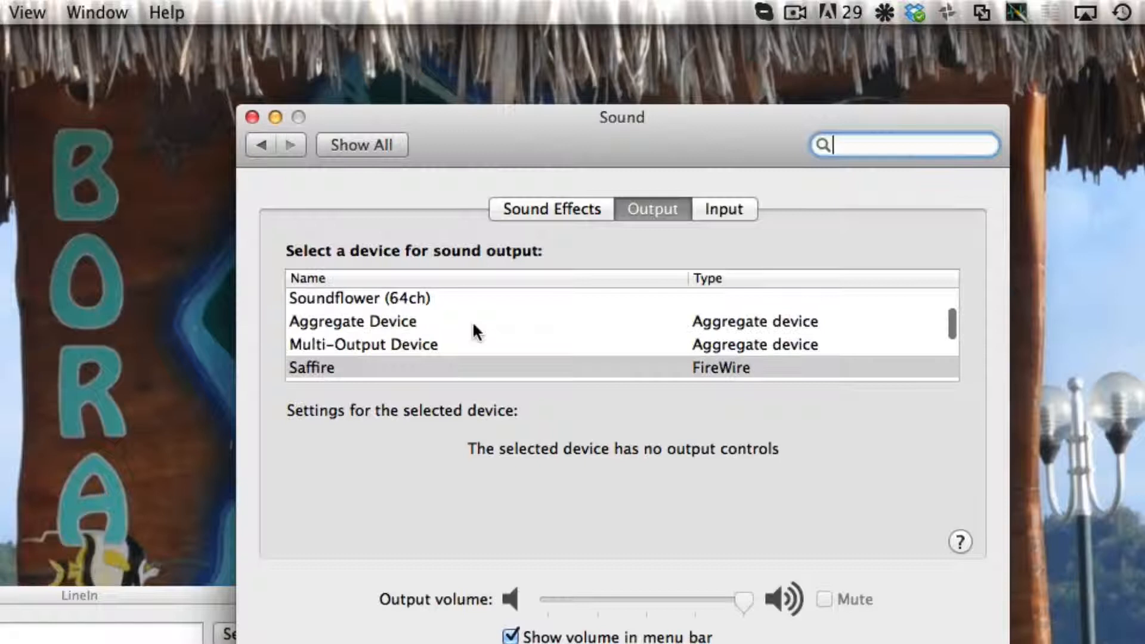
pyautogui.click(426, 365)
pyautogui.scroll(-1, 519, 352)
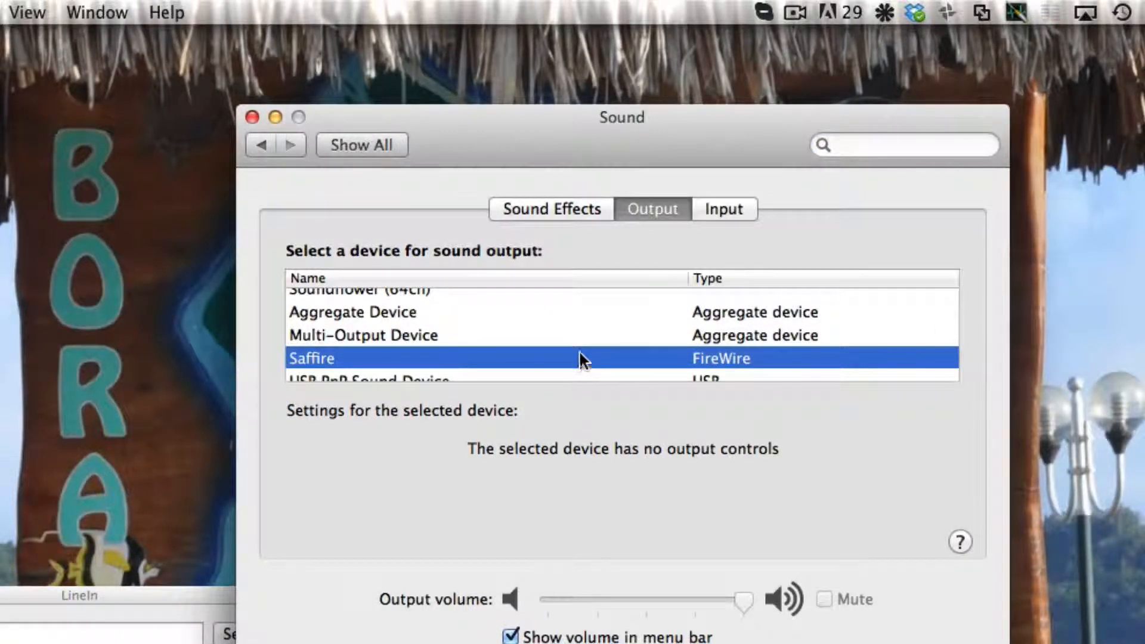
# Check which sound input device is selected, then close the Sound settings.
pyautogui.click(738, 207)
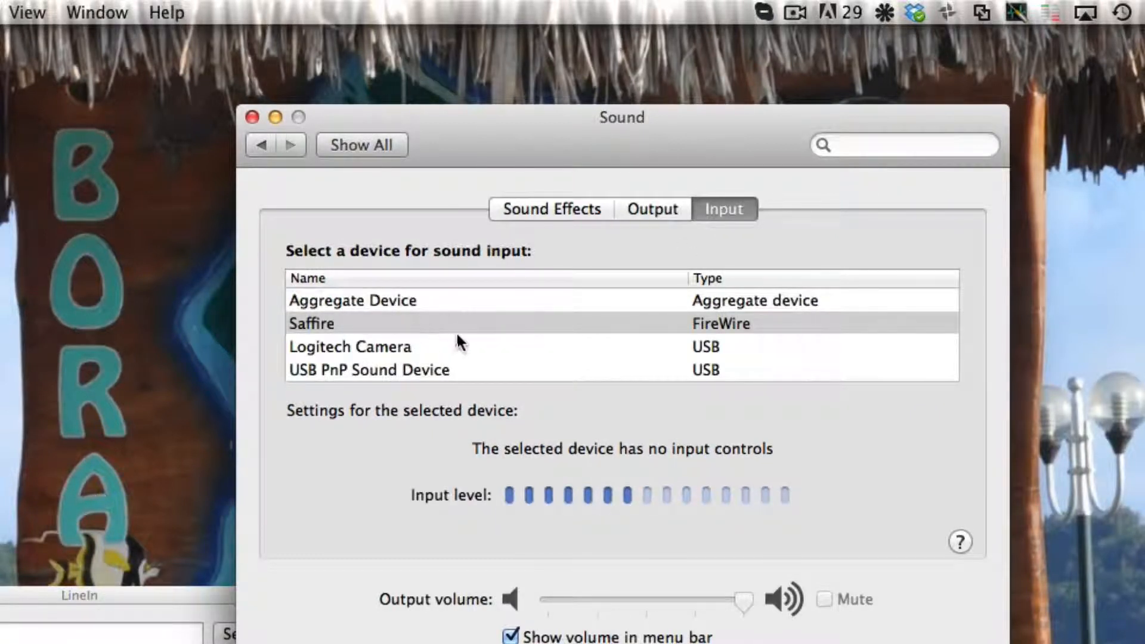
pyautogui.scroll(1, 457, 337)
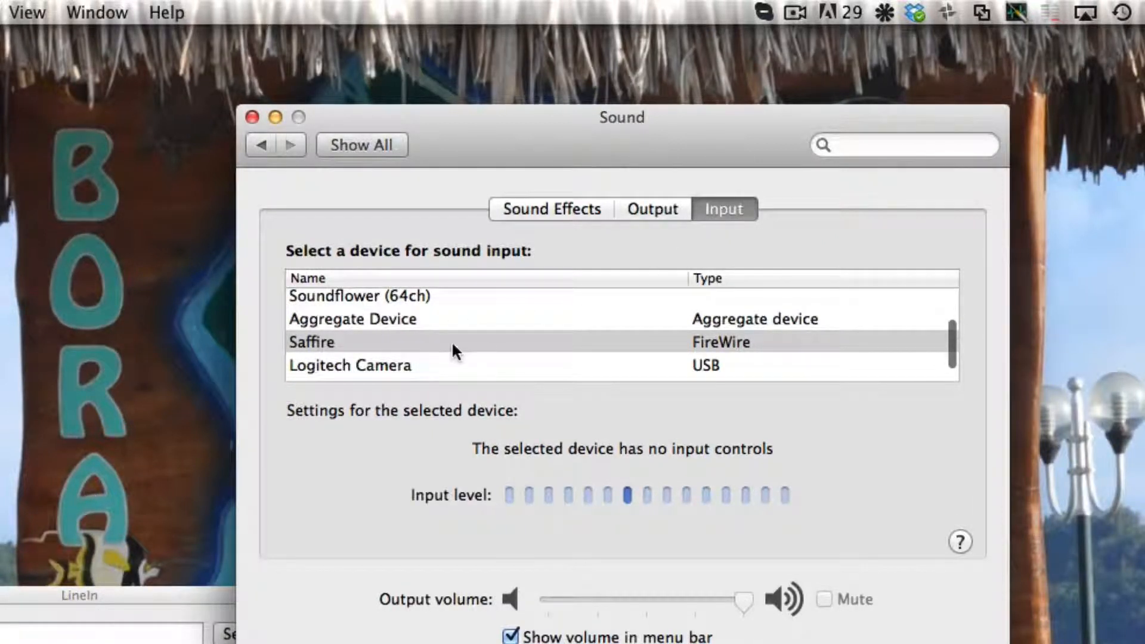
pyautogui.scroll(2, 453, 350)
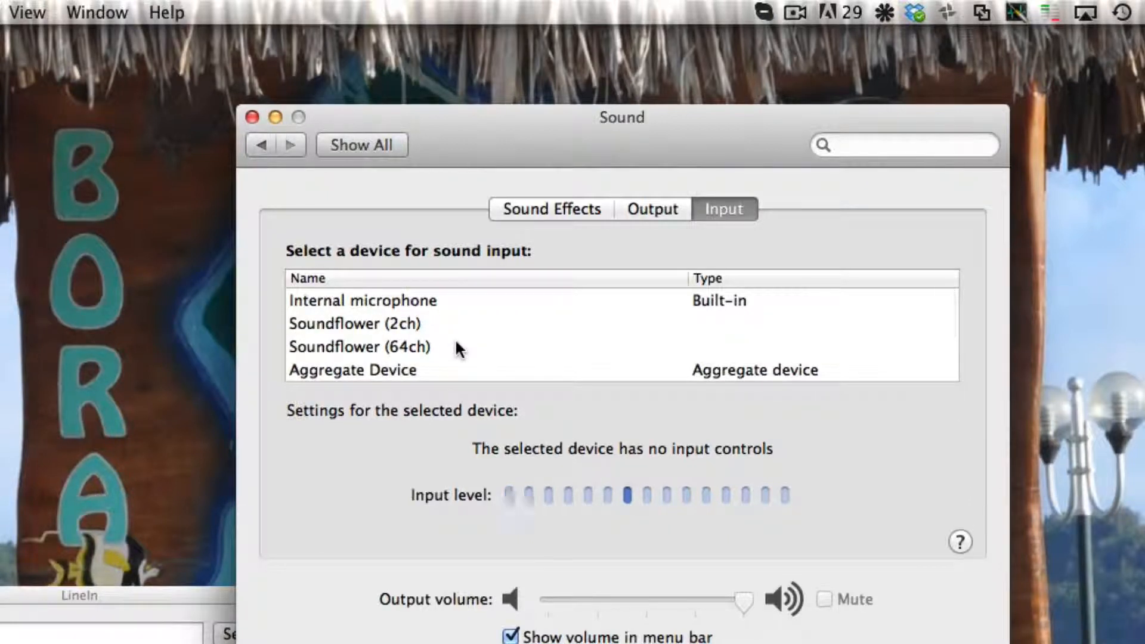
pyautogui.scroll(-2, 454, 351)
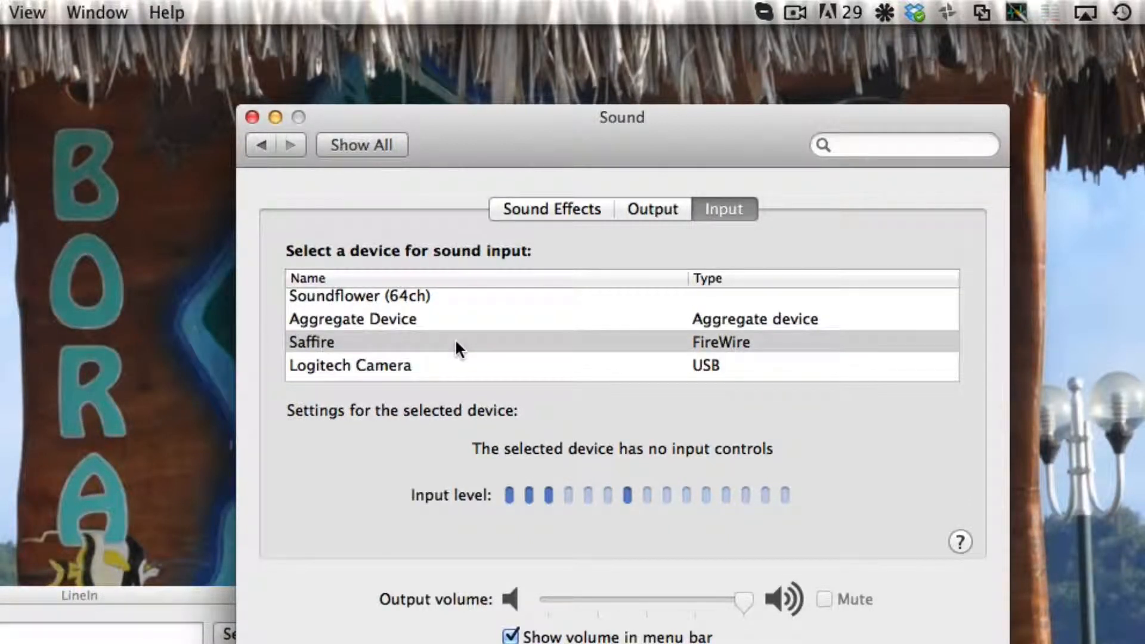
pyautogui.scroll(2, 454, 337)
pyautogui.scroll(-1, 456, 343)
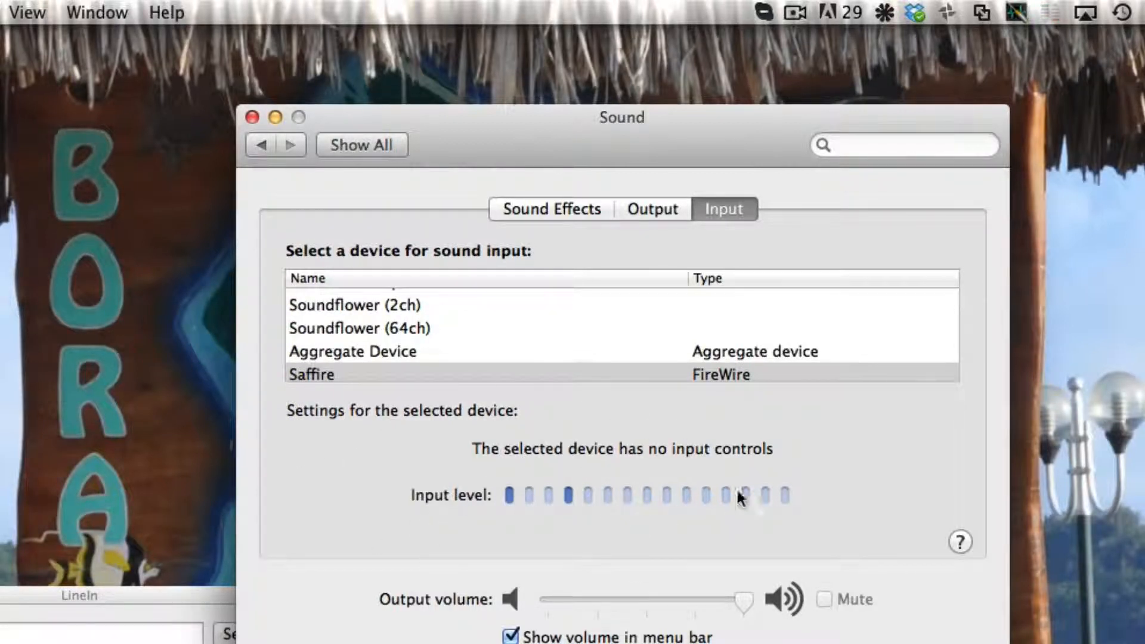
pyautogui.click(252, 117)
# Move the LineIn window into clear view and check its list of available input devices.
pyautogui.moveTo(158, 592); pyautogui.dragTo(331, 417)
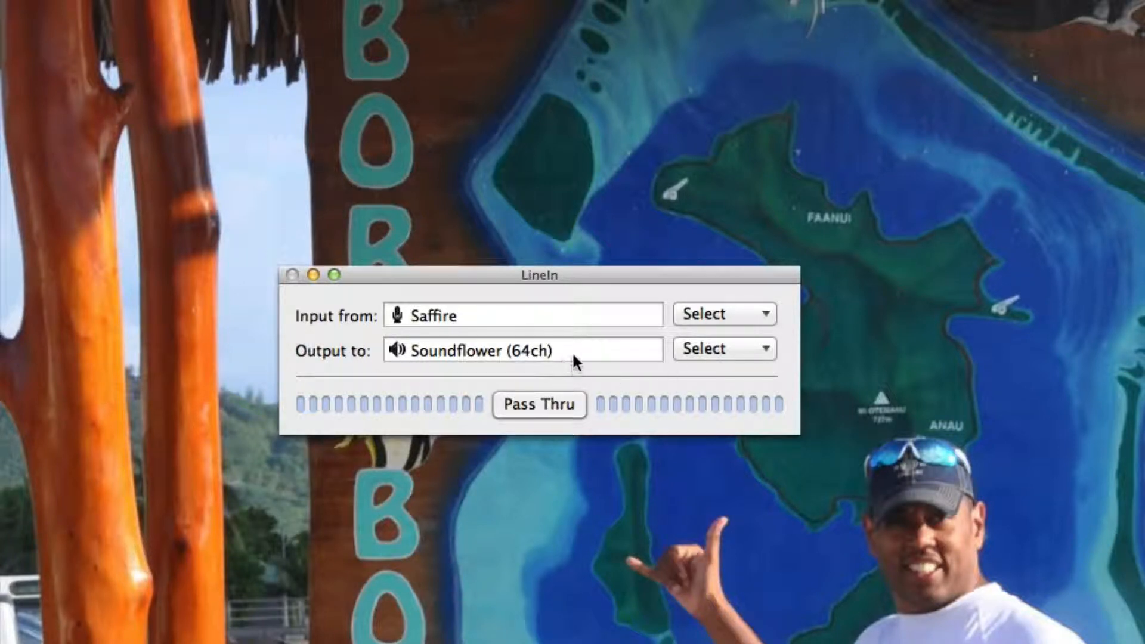
pyautogui.click(715, 315)
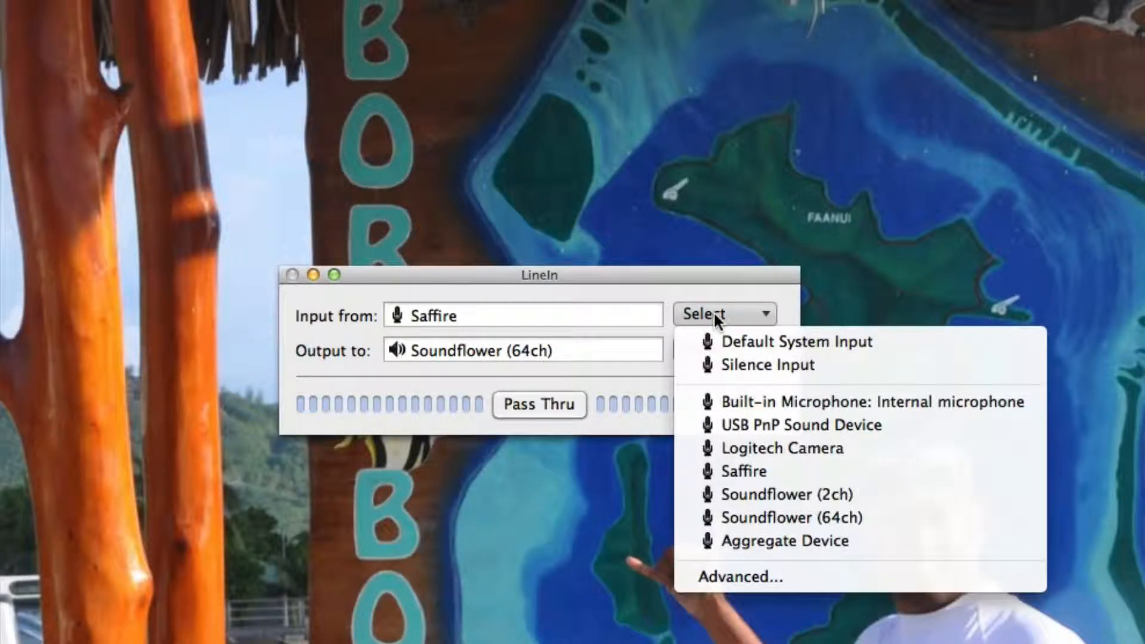
pyautogui.click(576, 276)
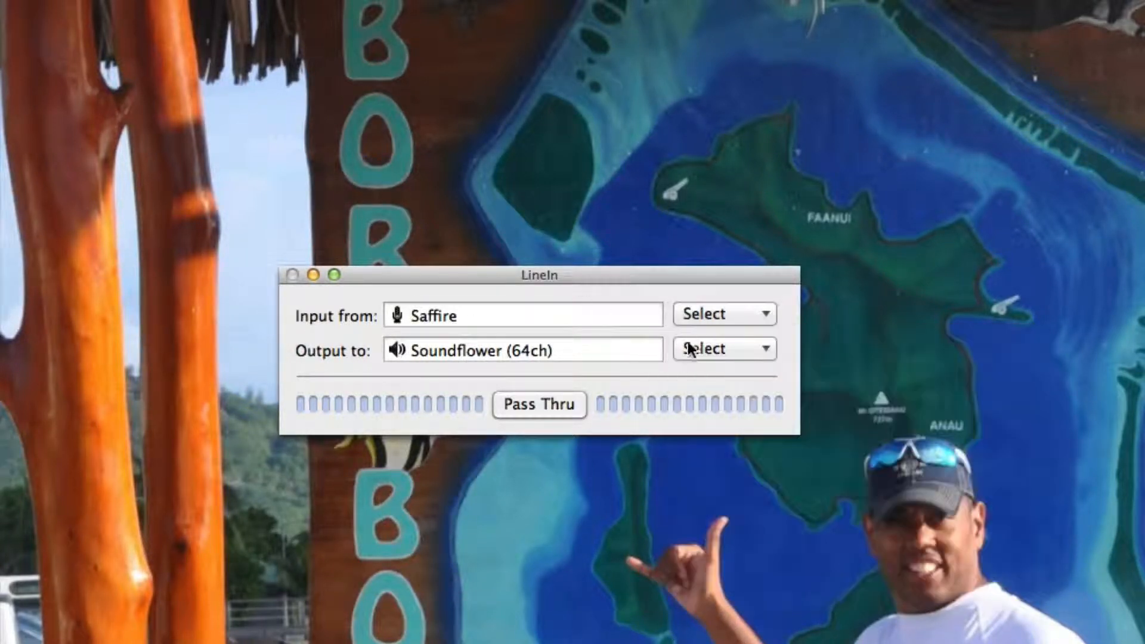
# Review the left and right output channels in LineIn's advanced device options and accept the settings.
pyautogui.click(690, 348)
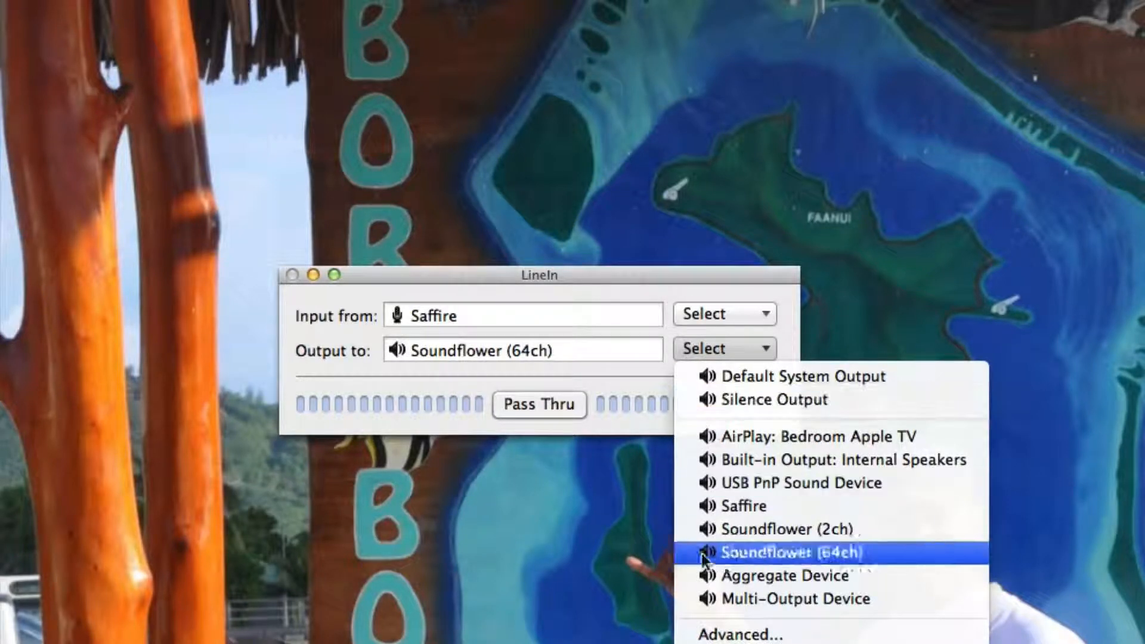
pyautogui.click(750, 632)
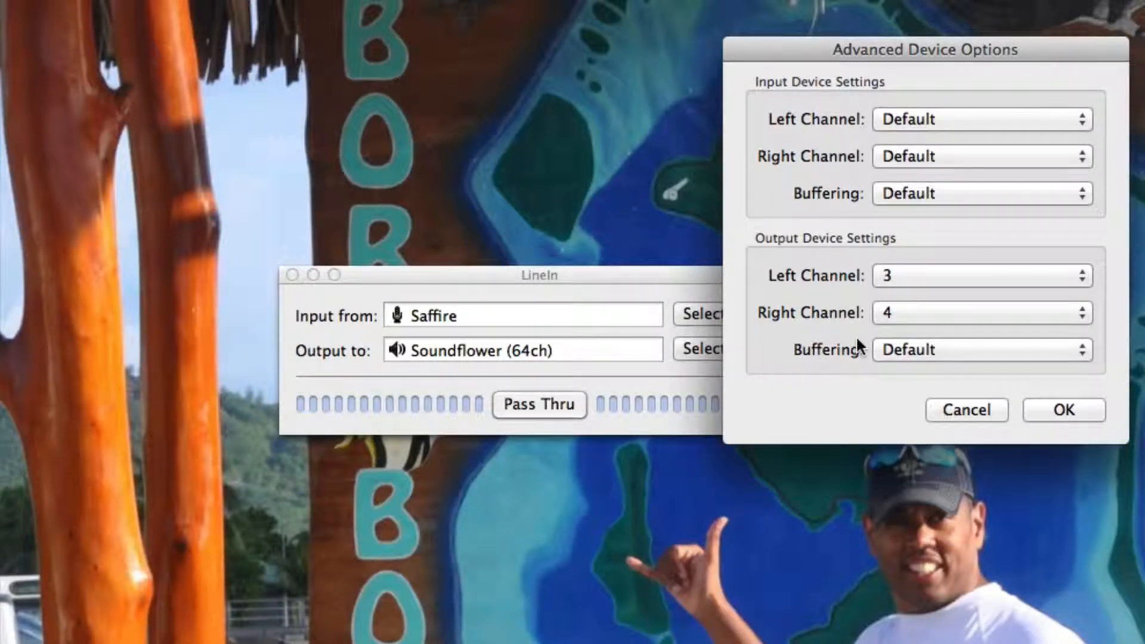
pyautogui.click(1065, 410)
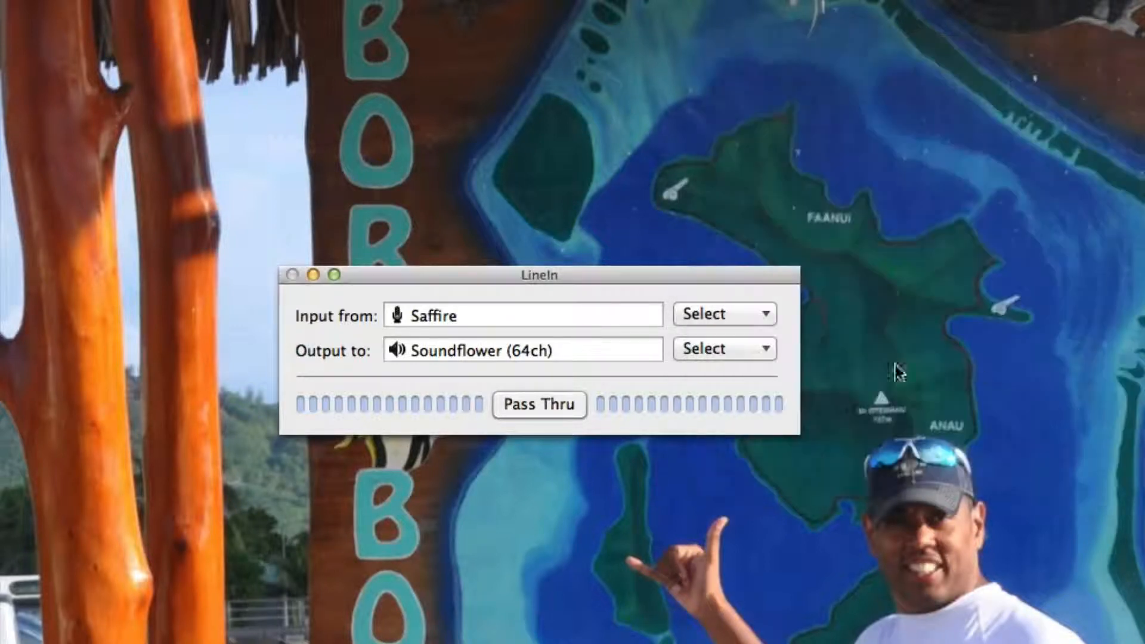
# Start Pass Thru from Saffire to Soundflower (64ch) in LineIn and minimize its window.
pyautogui.click(541, 410)
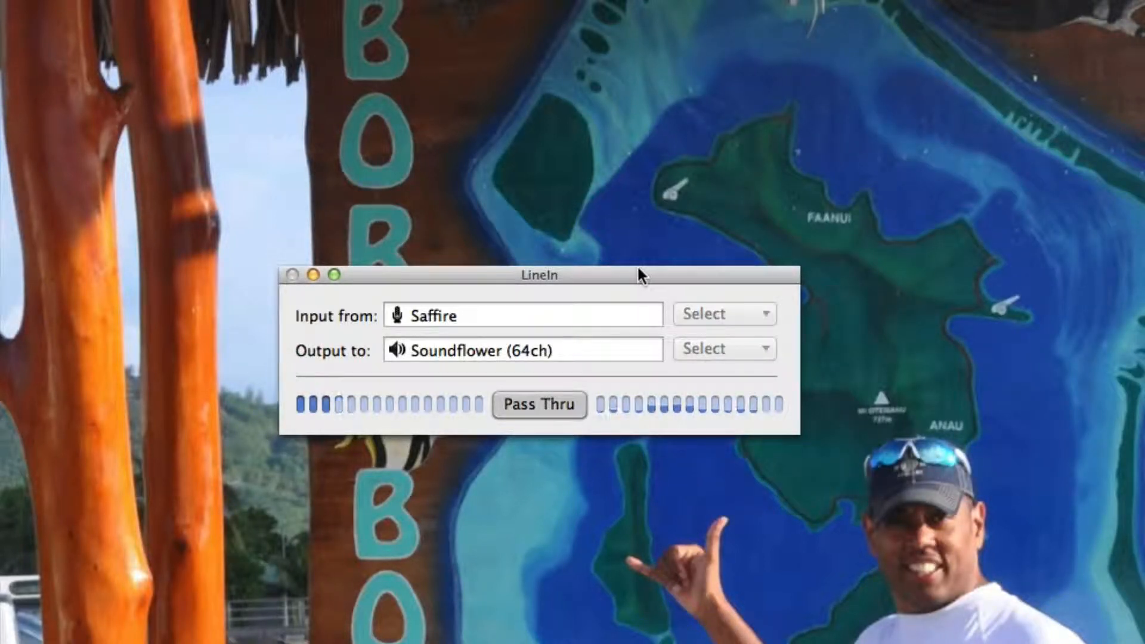
pyautogui.moveTo(628, 271); pyautogui.dragTo(469, 267)
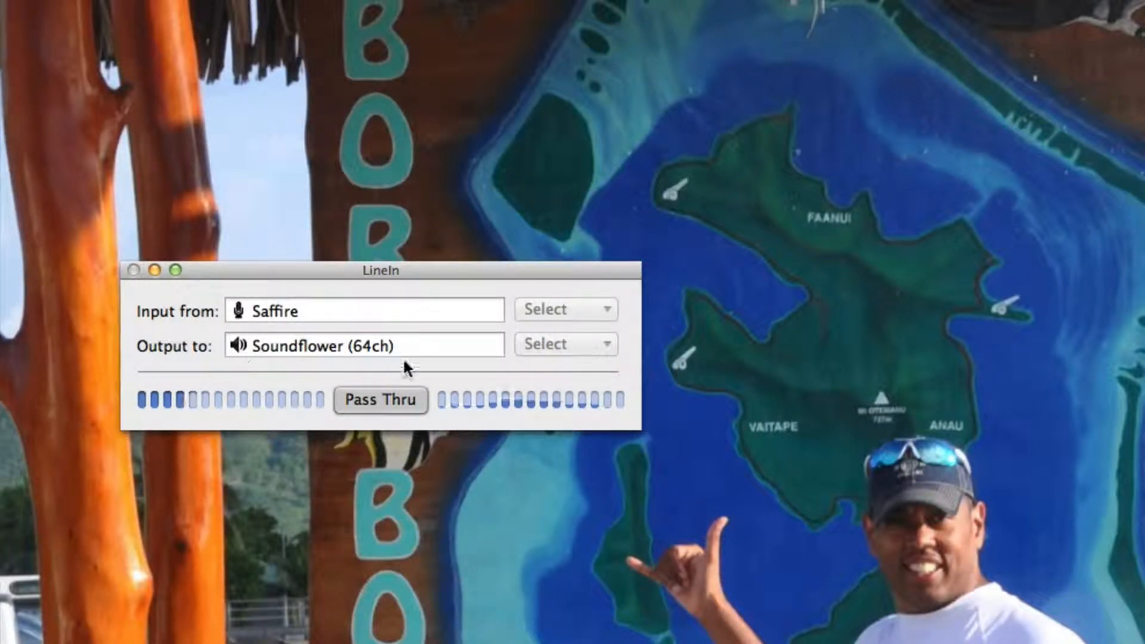
pyautogui.moveTo(394, 267); pyautogui.dragTo(363, 263)
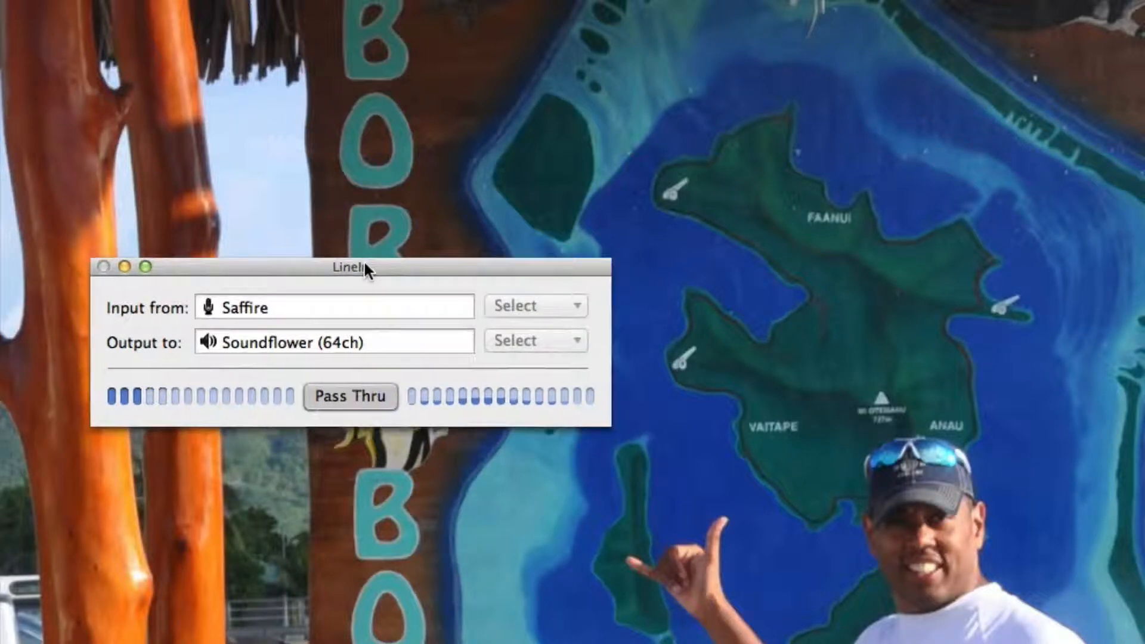
pyautogui.click(124, 267)
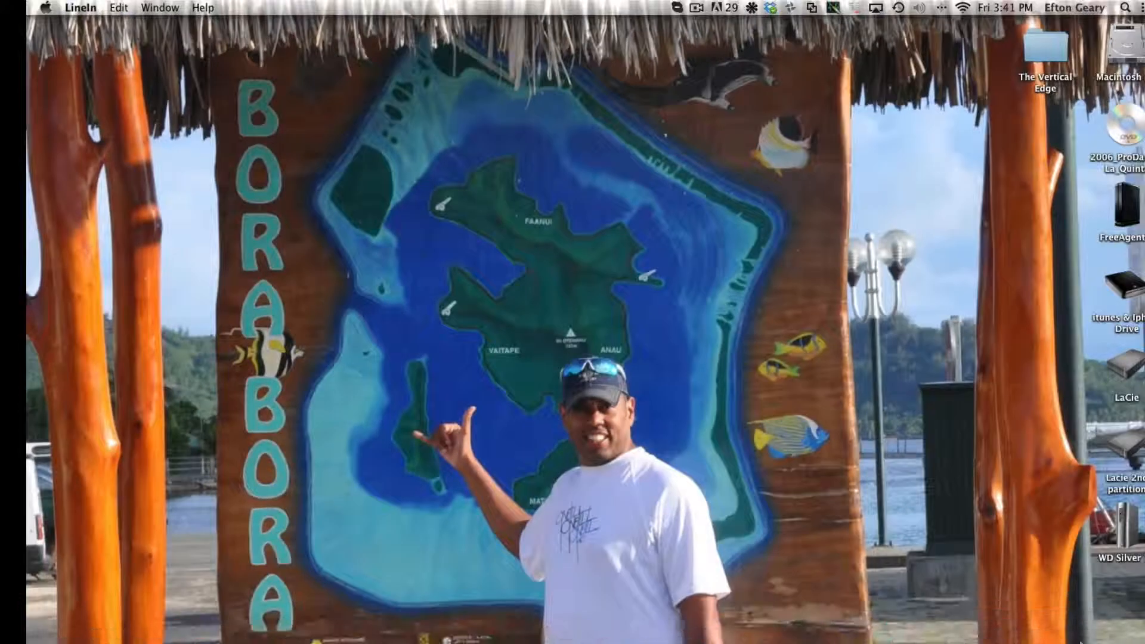
# Switch to GarageBand and create an empty project.
pyautogui.click(1089, 633)
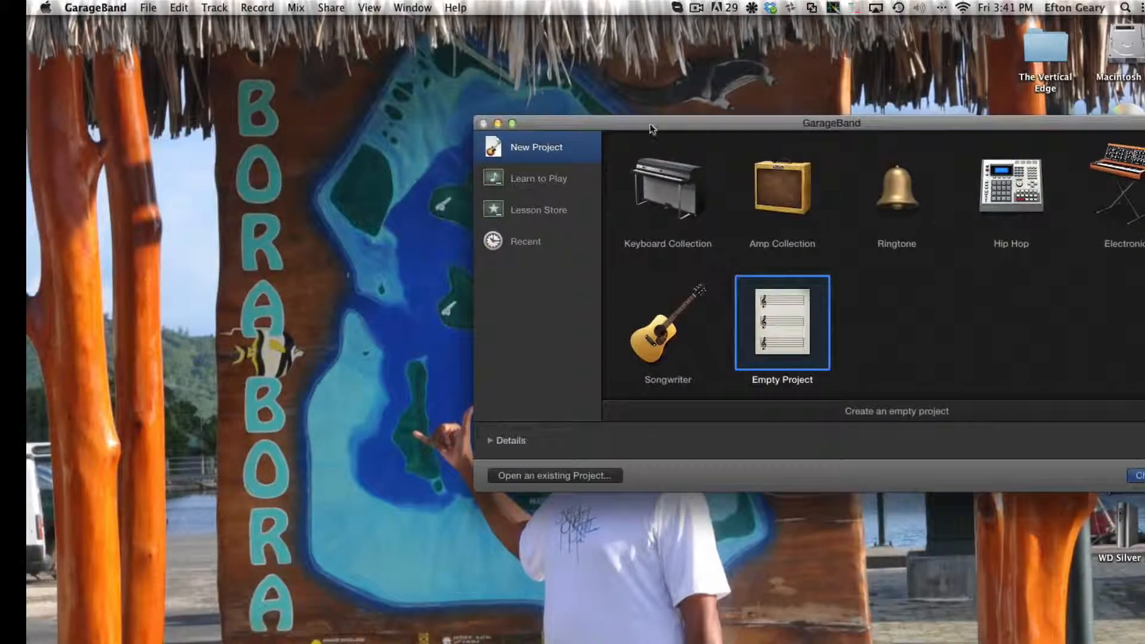
pyautogui.moveTo(656, 130); pyautogui.dragTo(341, 84)
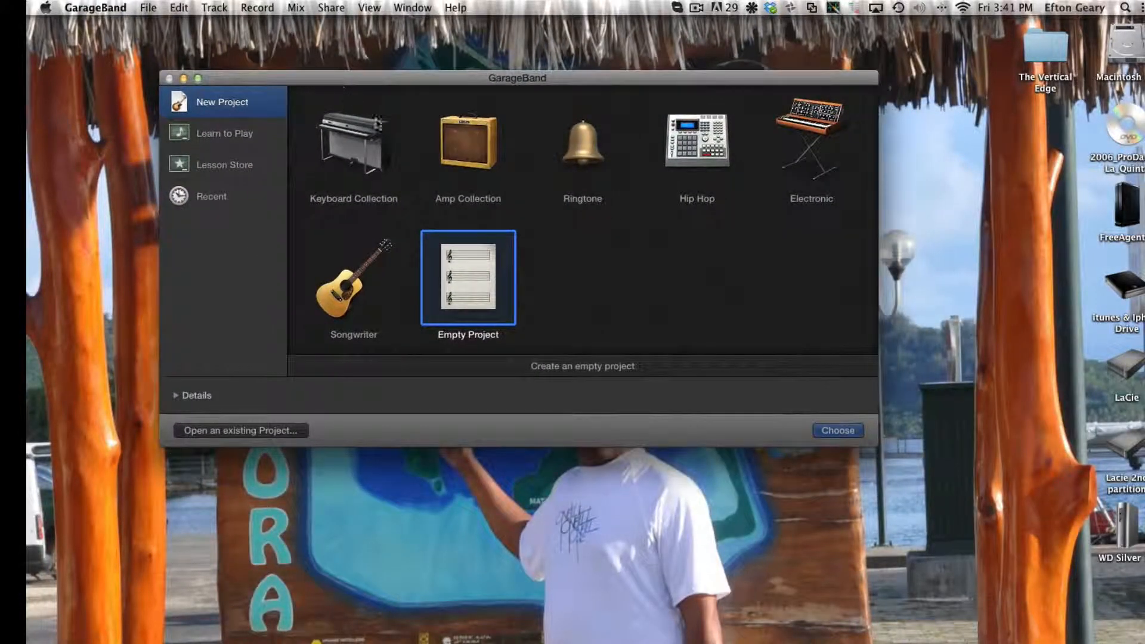
pyautogui.doubleClick(490, 281)
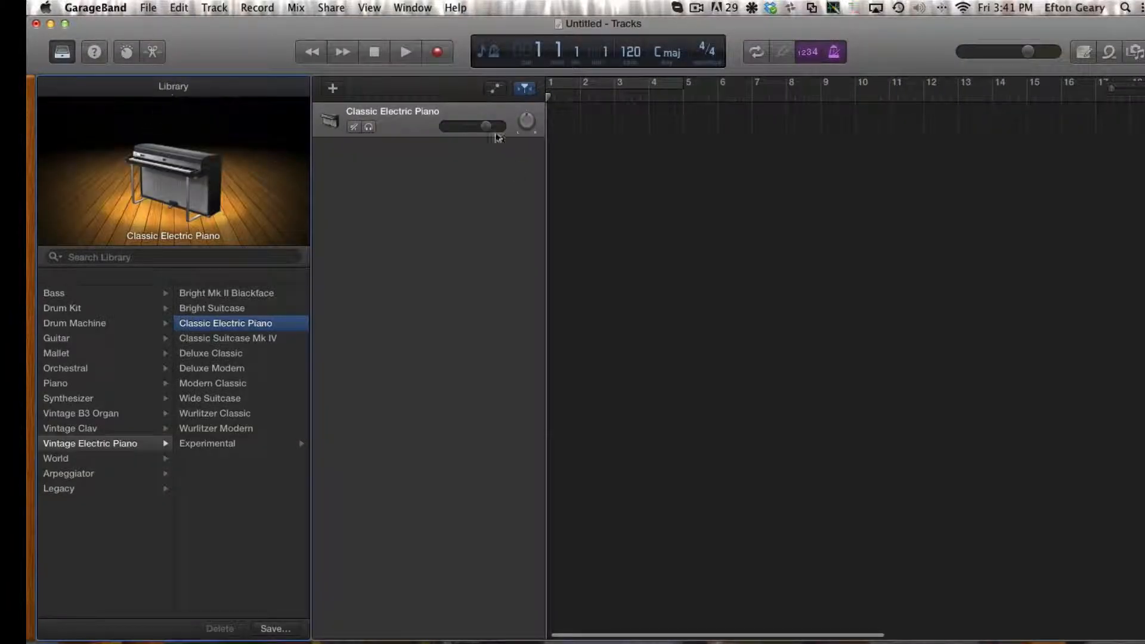
# Delete the Classic Electric Piano track and set the new microphone audio track's input to Input 1.
pyautogui.click(395, 113)
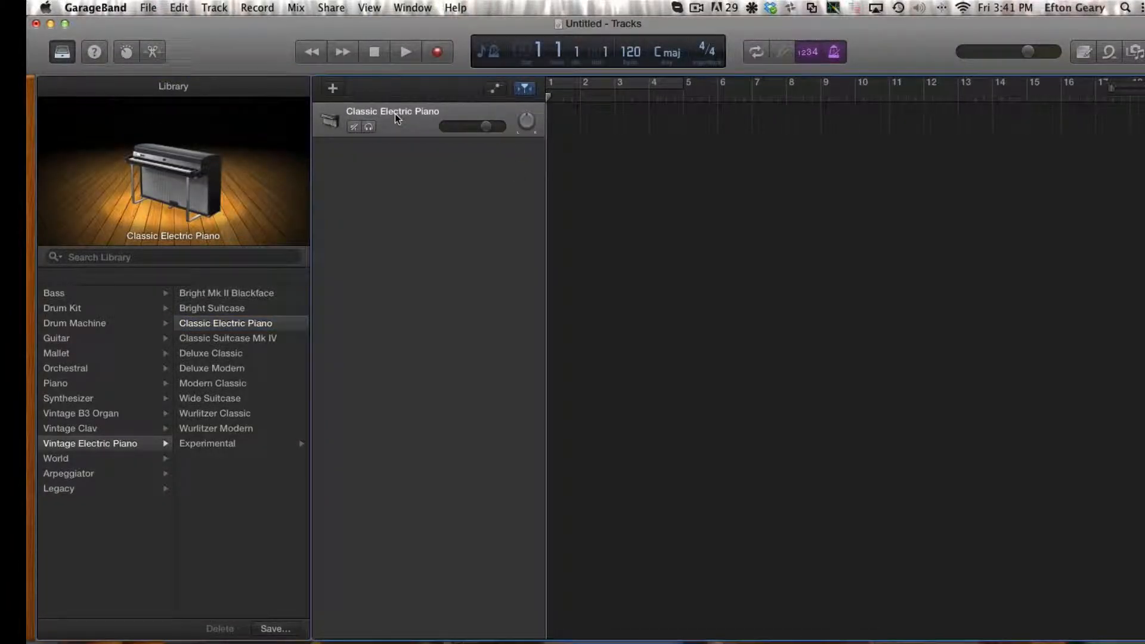
pyautogui.press('super+BackSpace')
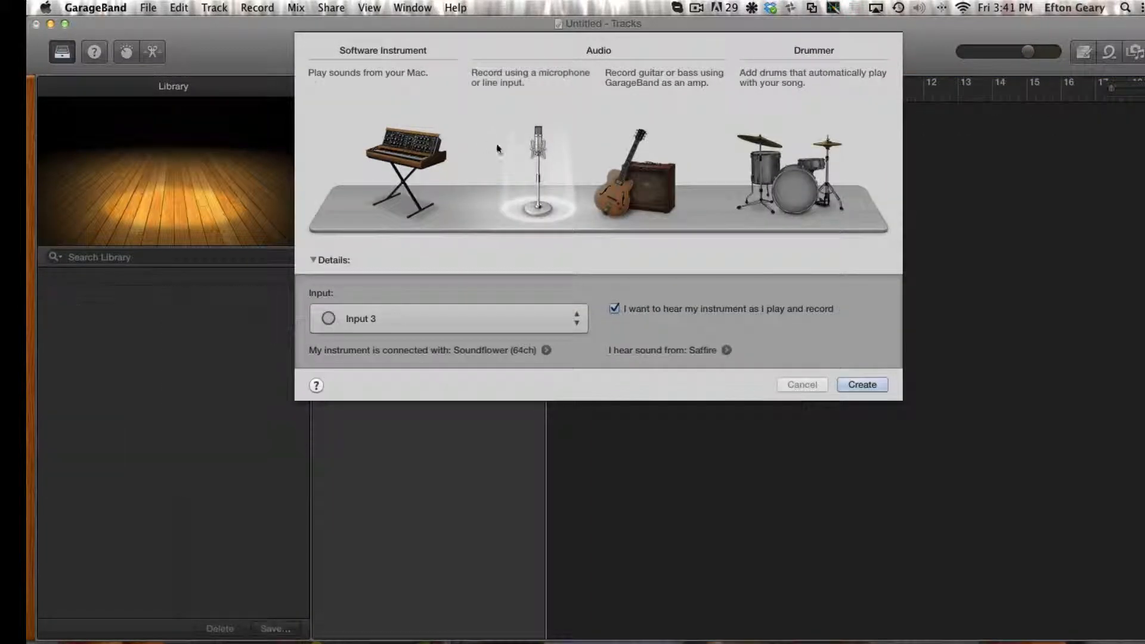
pyautogui.click(572, 318)
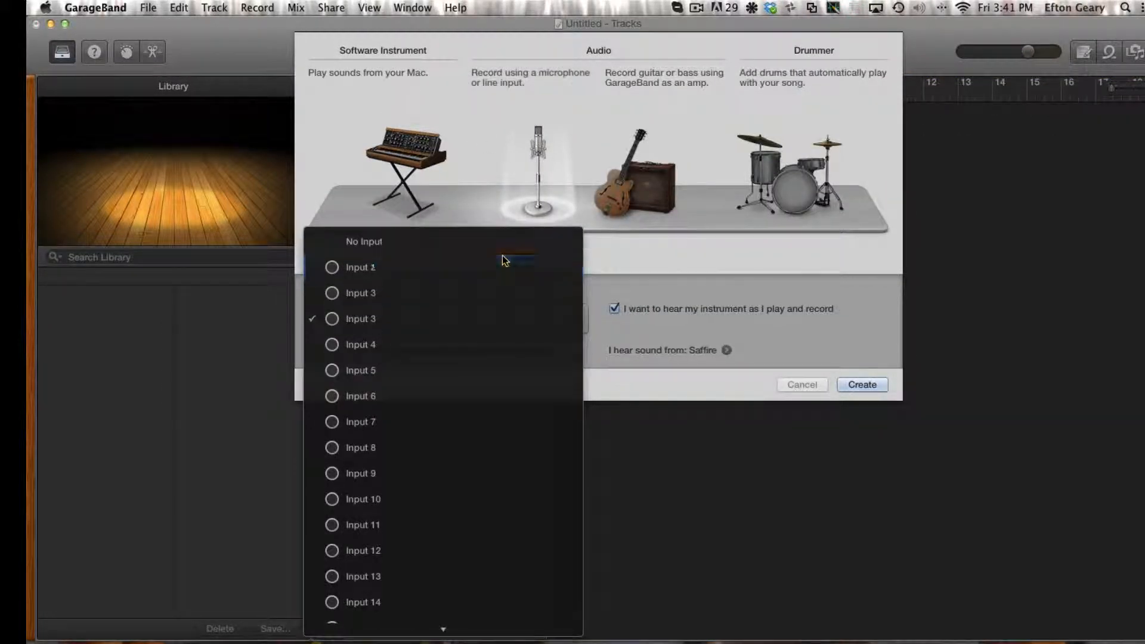
pyautogui.click(503, 262)
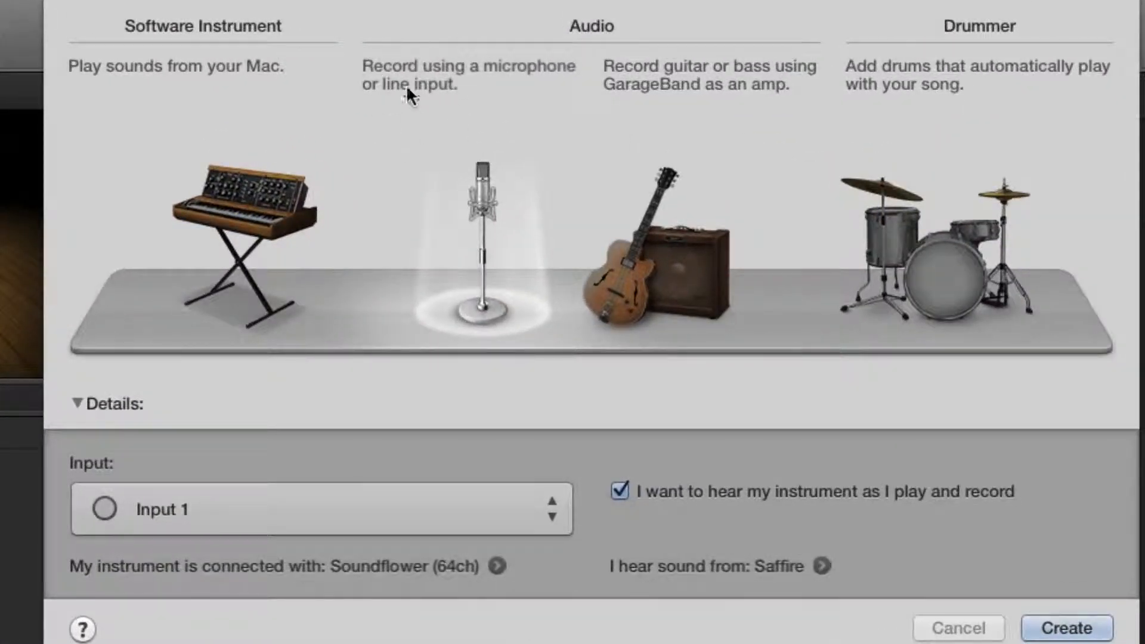
# Create the microphone audio track on Input 1 and rename it Skype.
pyautogui.click(1068, 629)
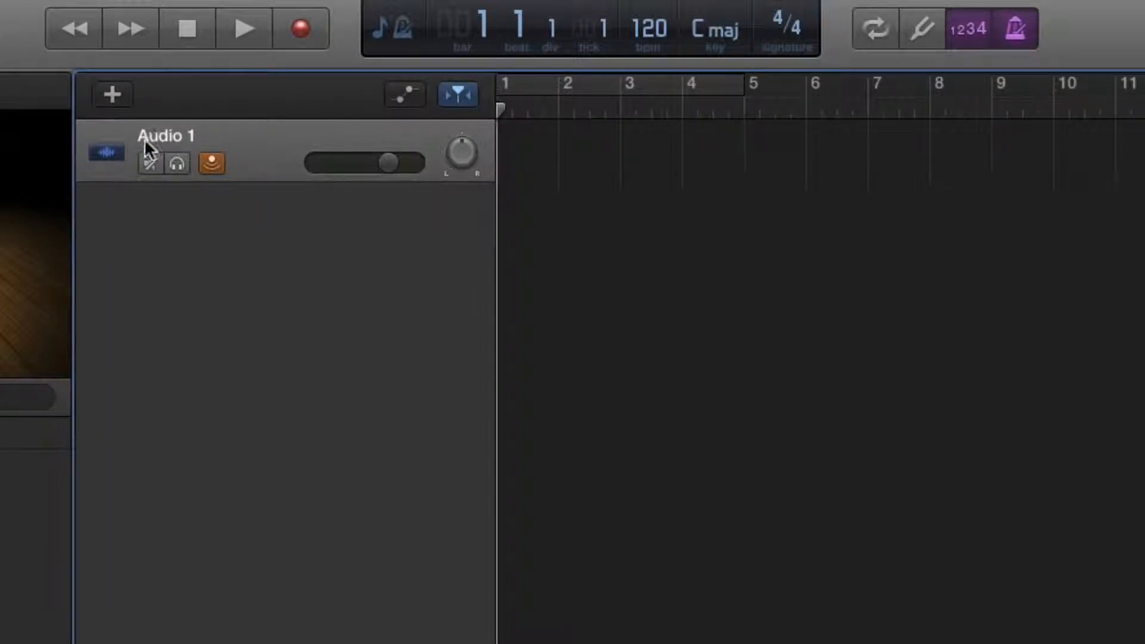
pyautogui.press('super+BackSpace')
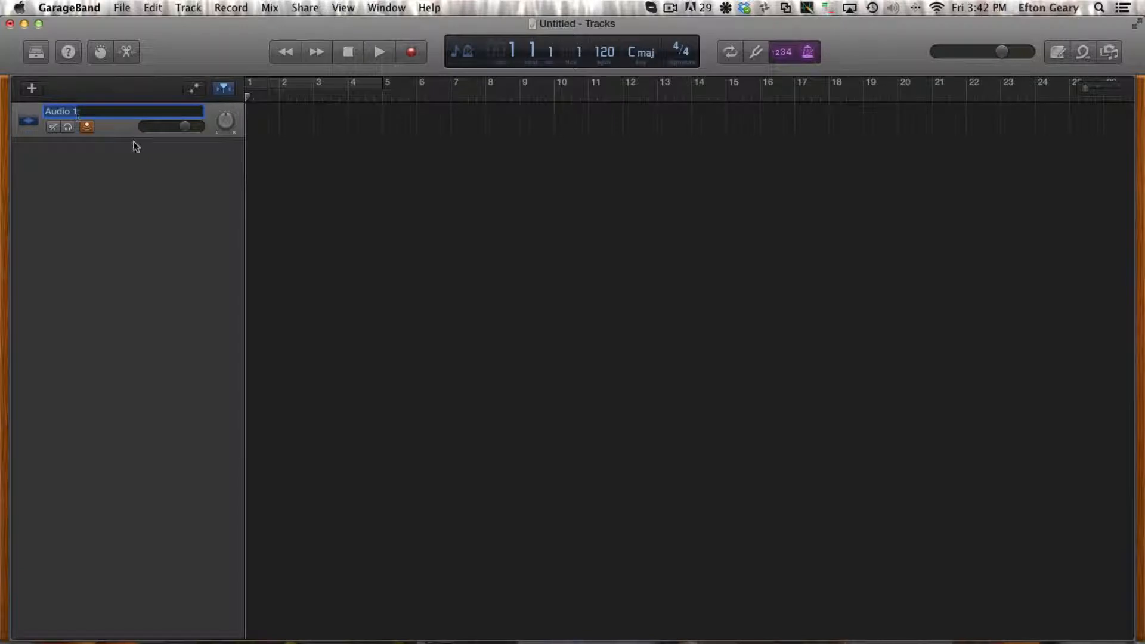
pyautogui.press('y')
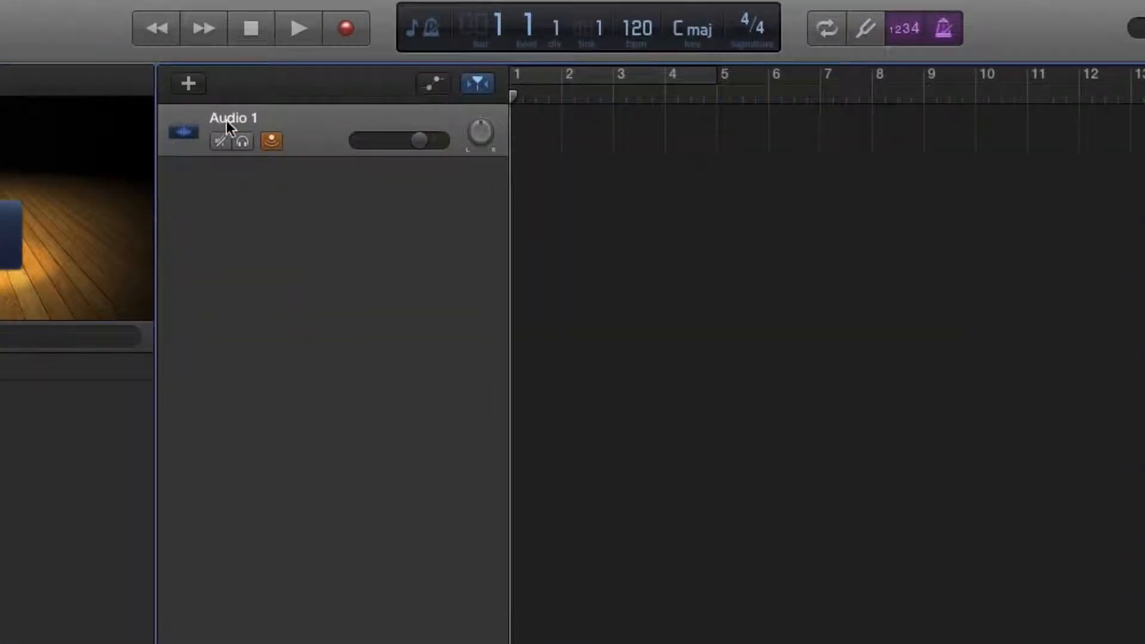
pyautogui.doubleClick(232, 117)
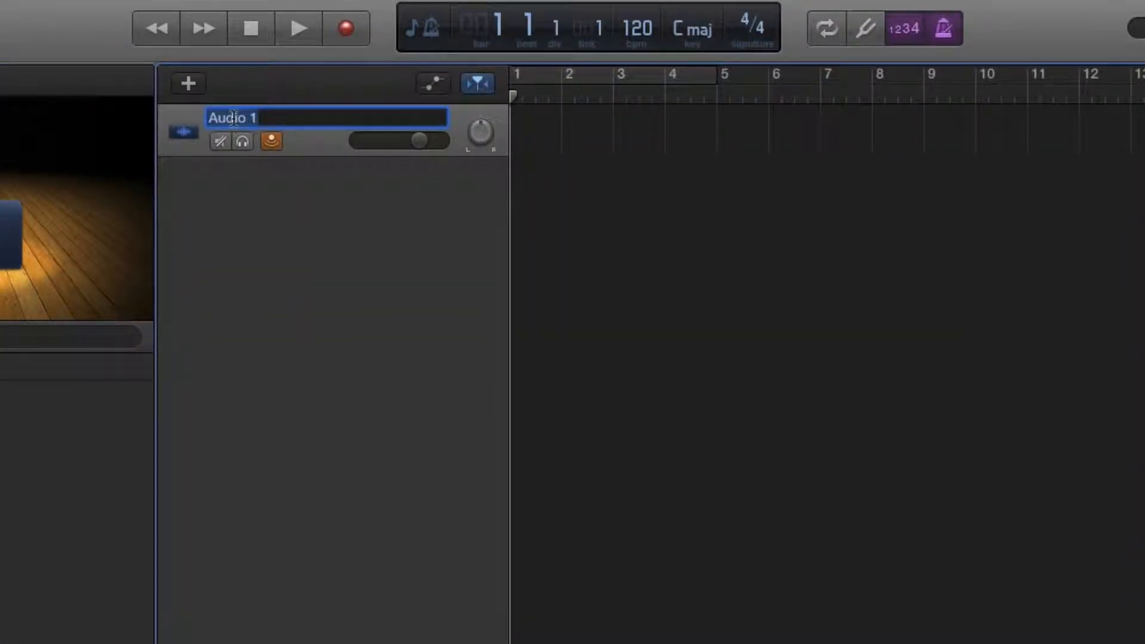
pyautogui.write('Skype')
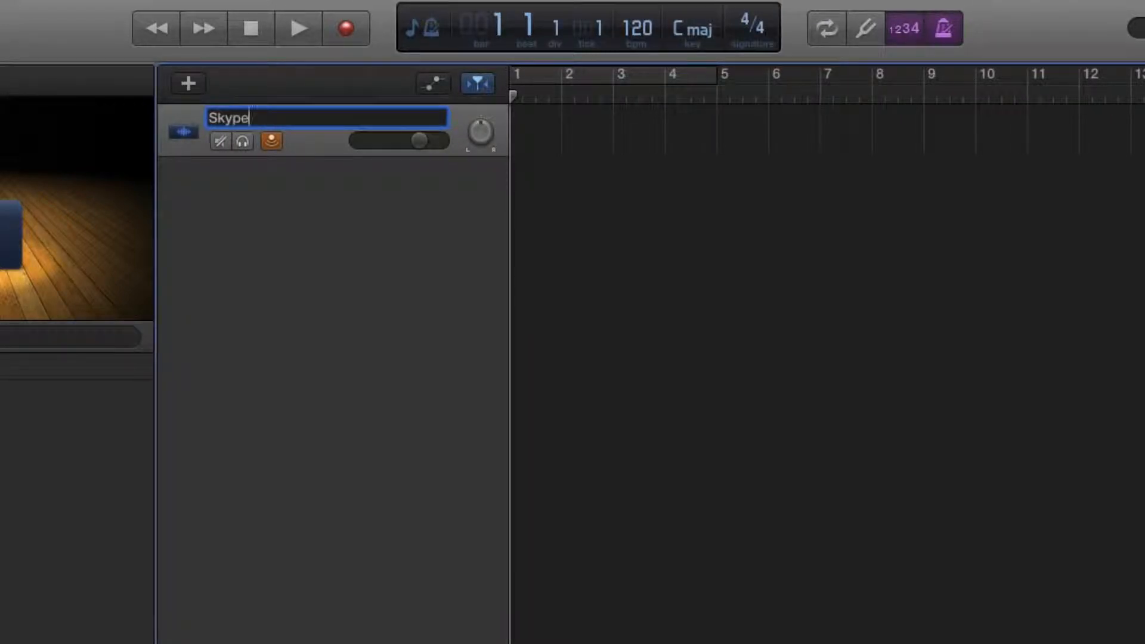
pyautogui.press('Return')
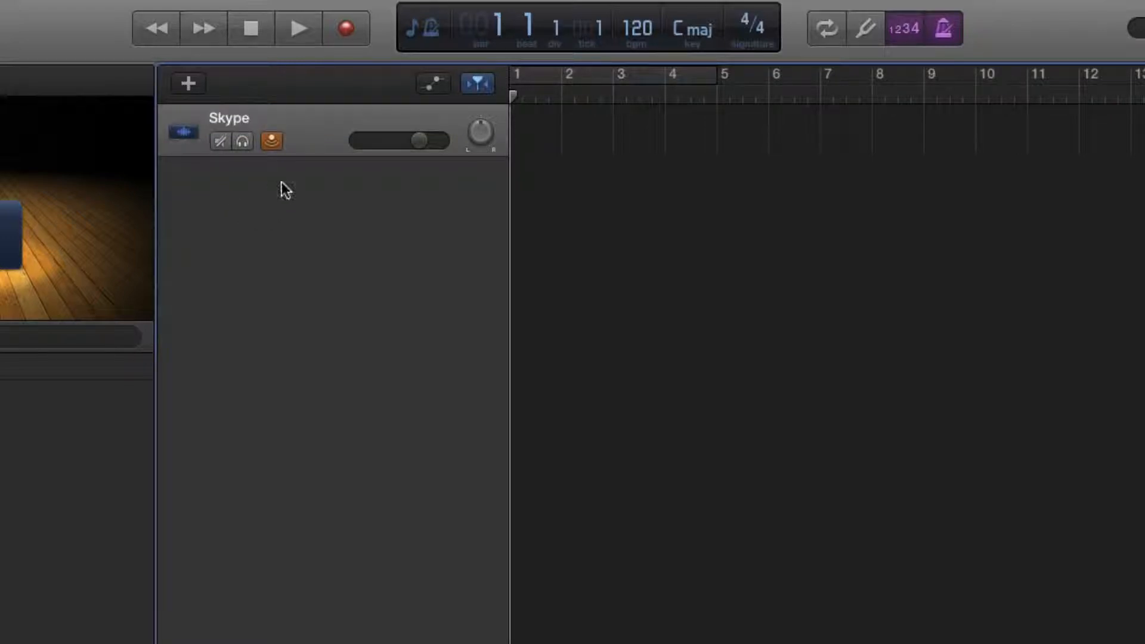
# Add a second microphone audio track on Input 3 and turn off its input monitoring.
pyautogui.click(189, 83)
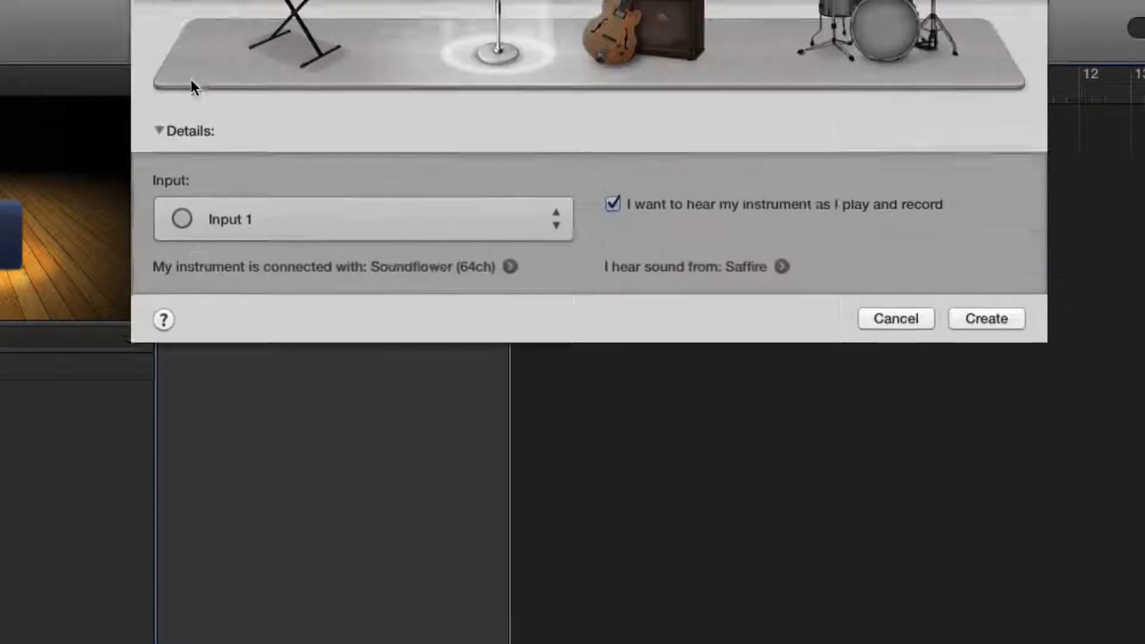
pyautogui.click(518, 425)
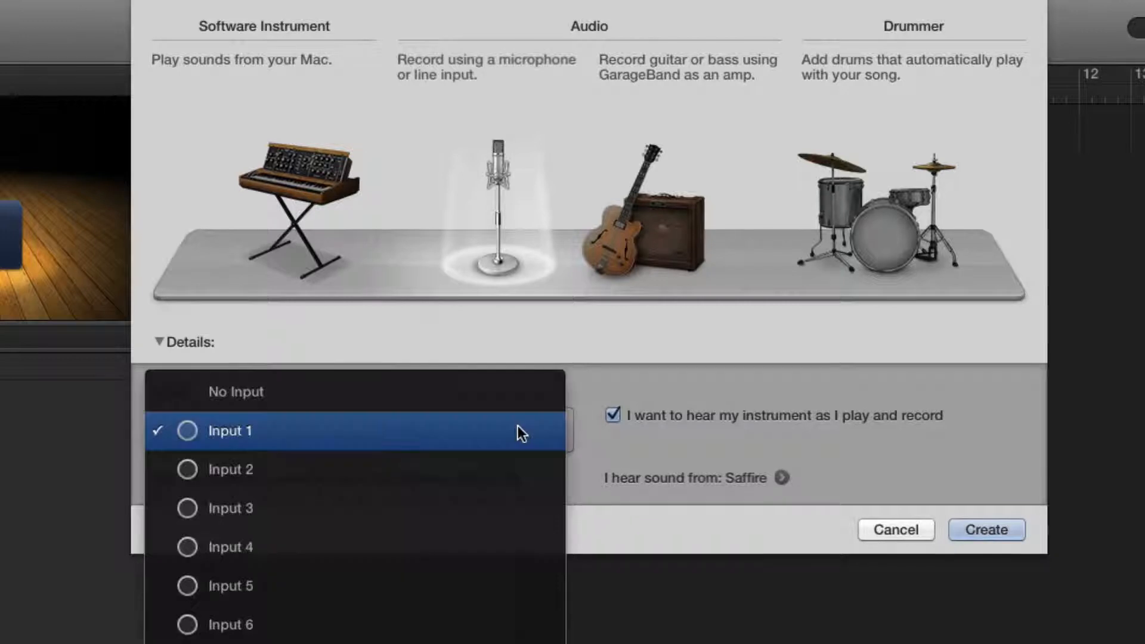
pyautogui.click(510, 517)
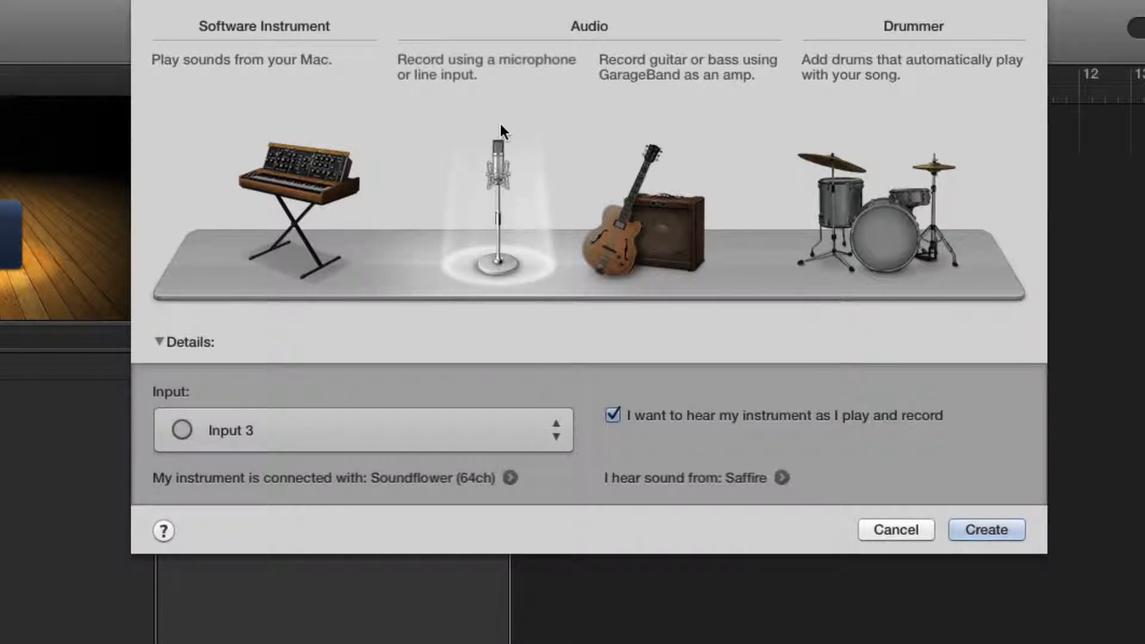
pyautogui.click(976, 528)
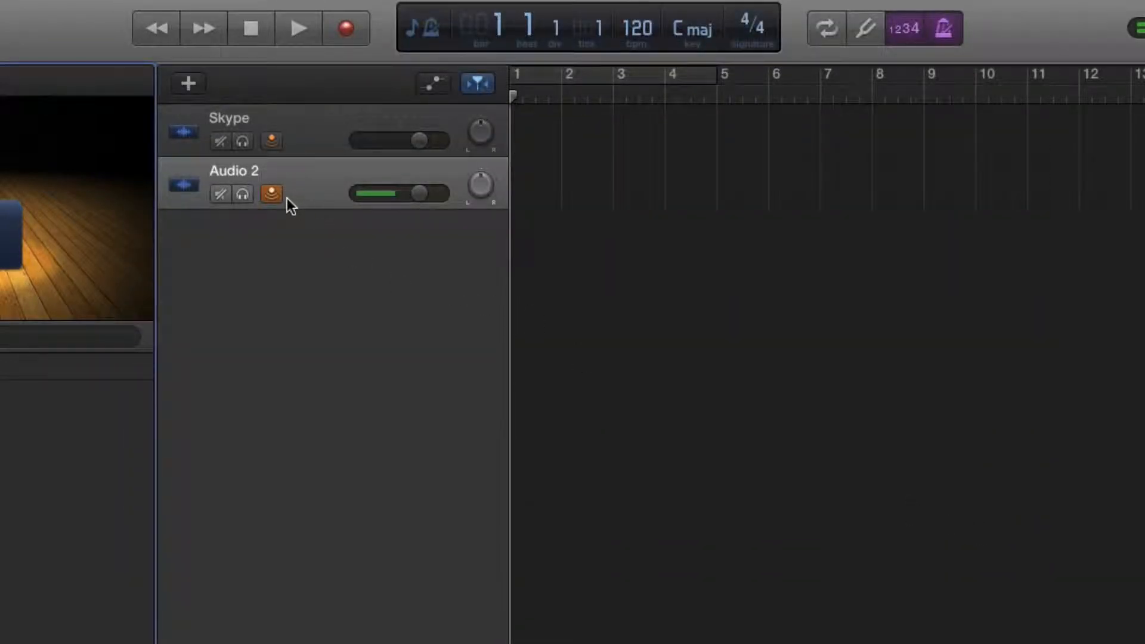
pyautogui.click(273, 195)
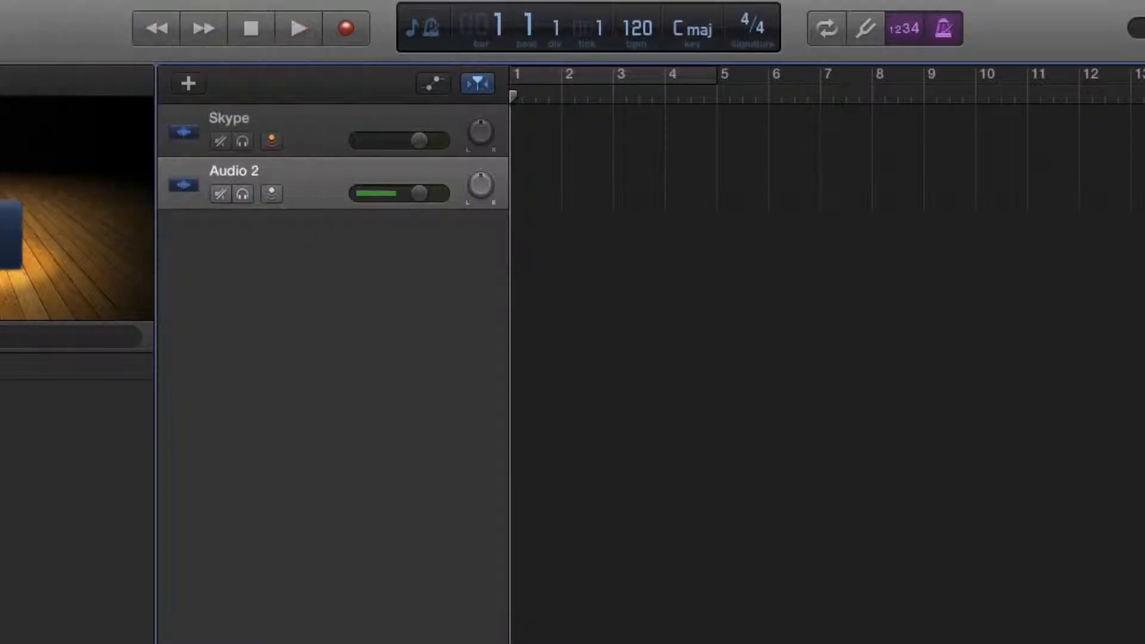
# Show the record enable button in the track headers.
pyautogui.click(19, 1)
pyautogui.moveTo(58, 206)
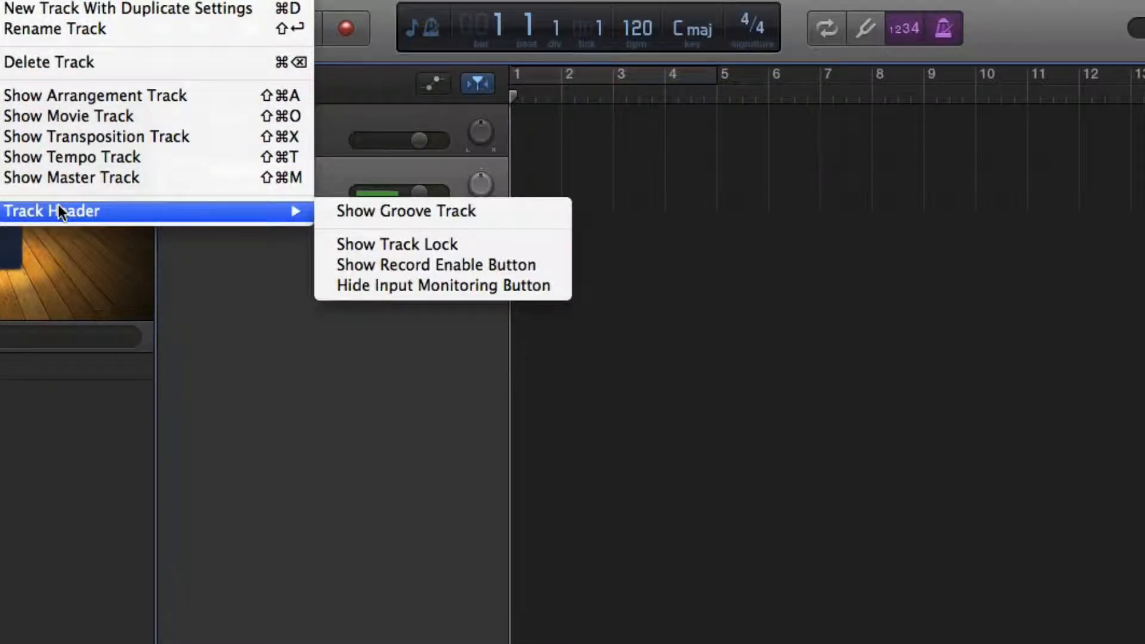
pyautogui.click(463, 270)
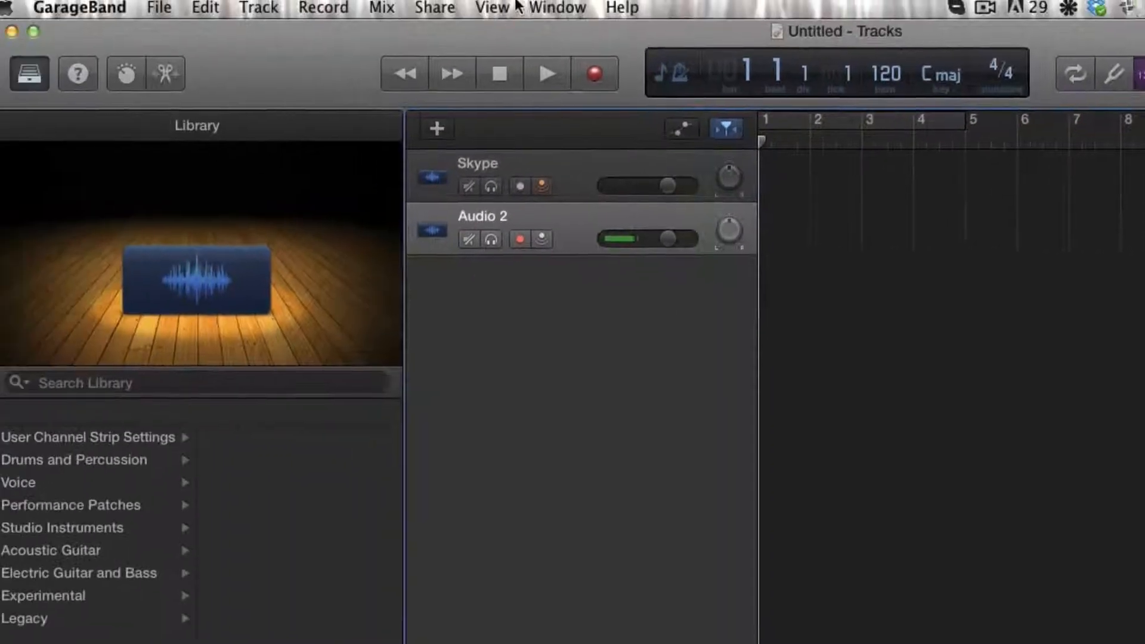
# Show the Smart Controls and reveal the track's recording settings in them.
pyautogui.click(486, 6)
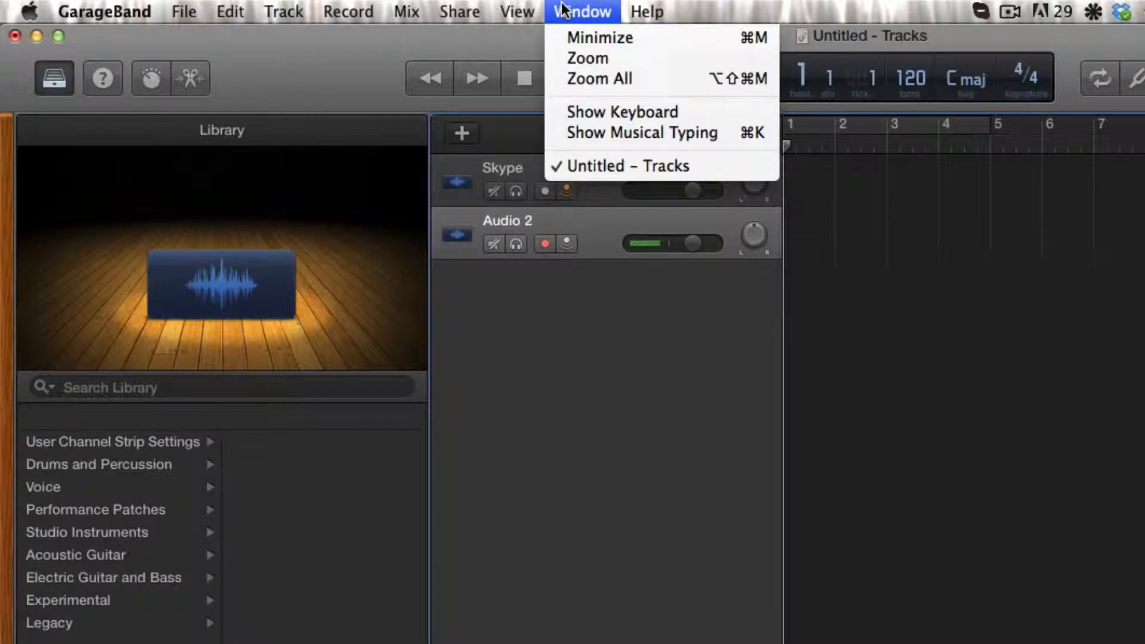
pyautogui.moveTo(469, 6)
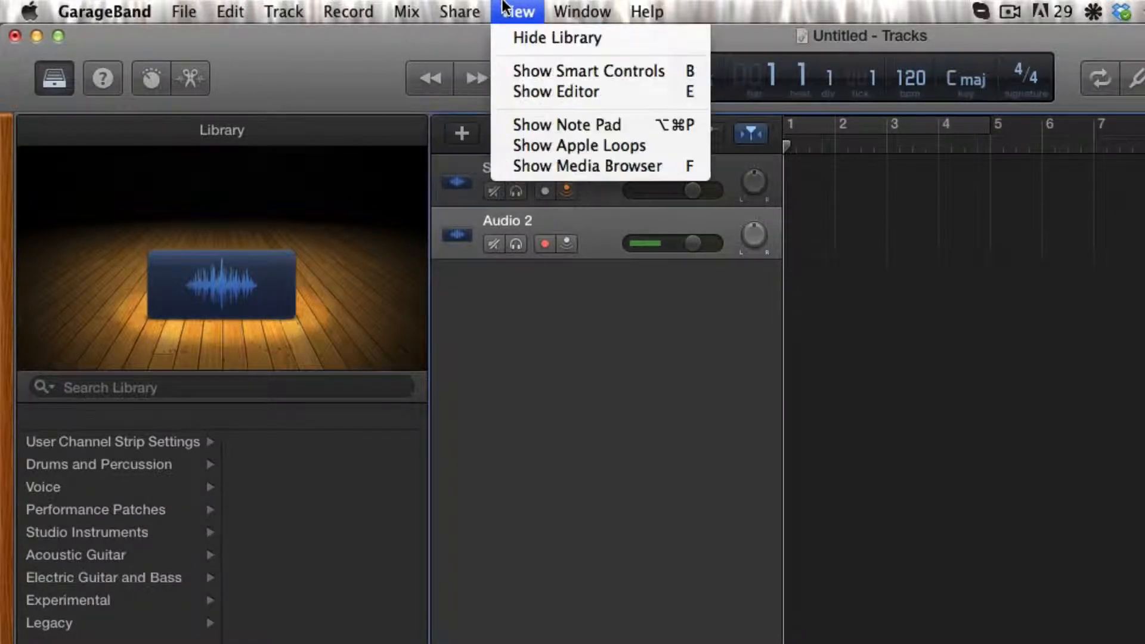
pyautogui.click(525, 66)
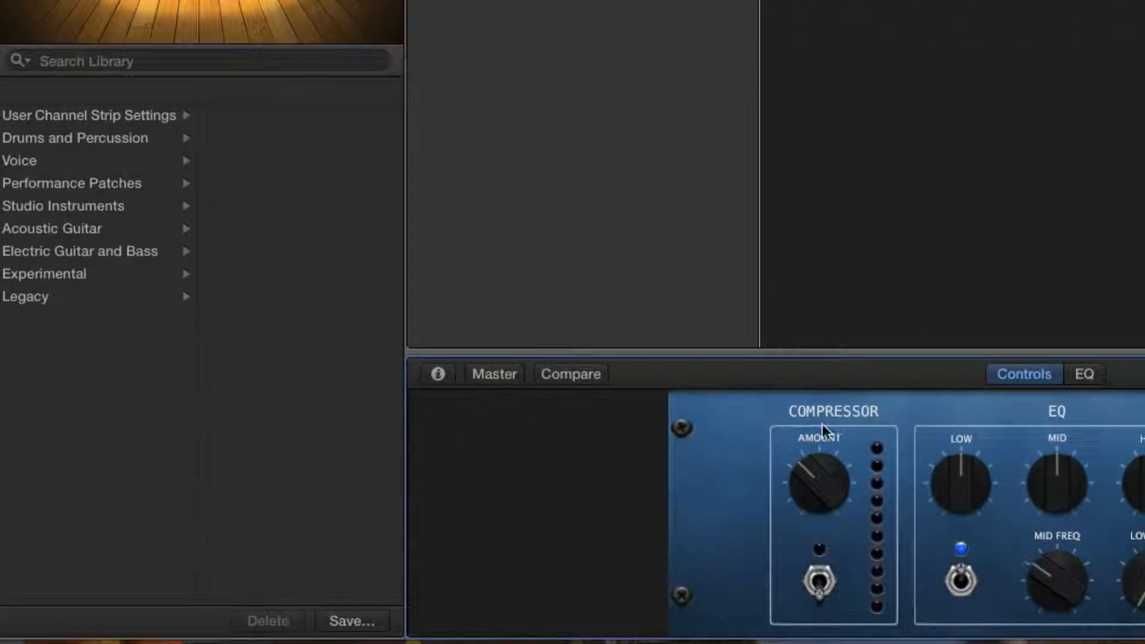
pyautogui.click(438, 374)
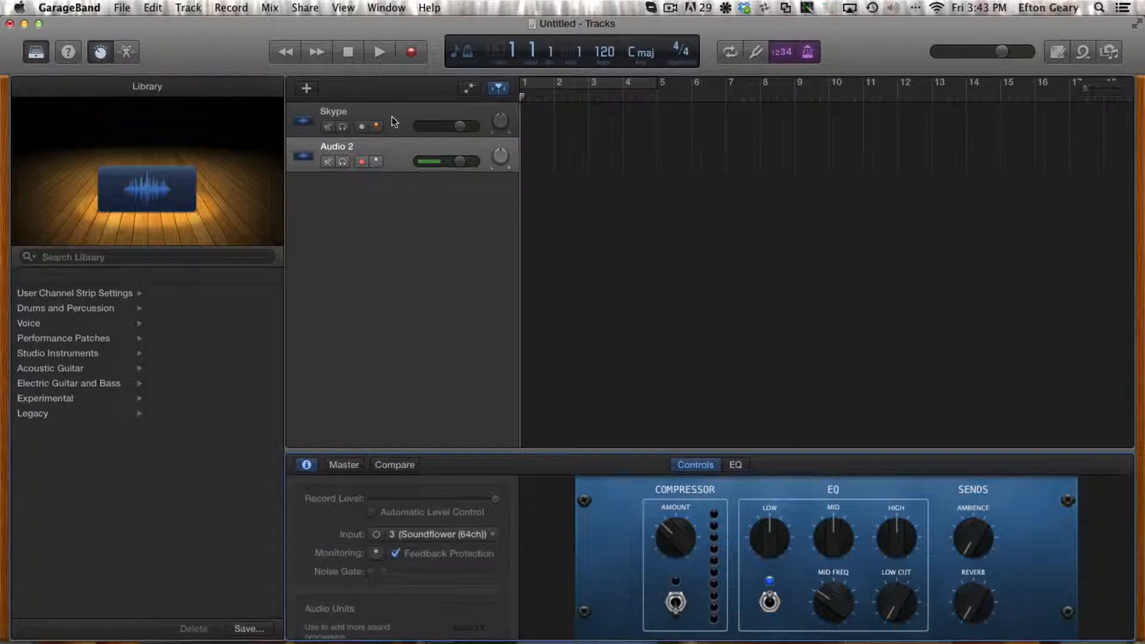
# Change the Skype track's input from mono to the stereo pair 1-2 of Soundflower (64ch).
pyautogui.click(393, 122)
pyautogui.click(394, 158)
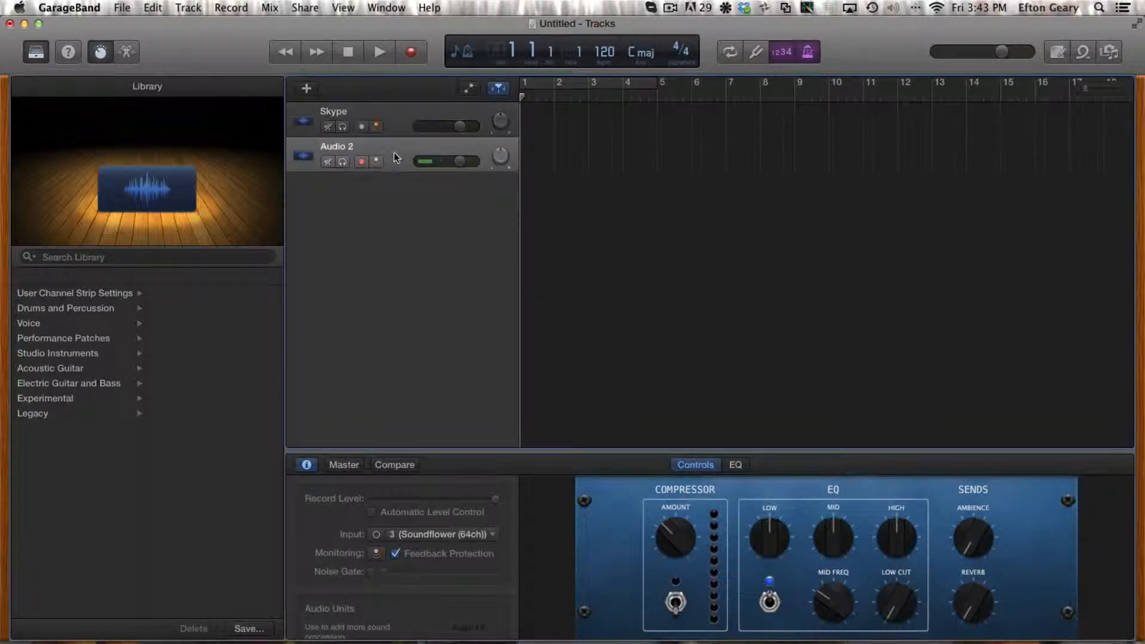
pyautogui.click(395, 123)
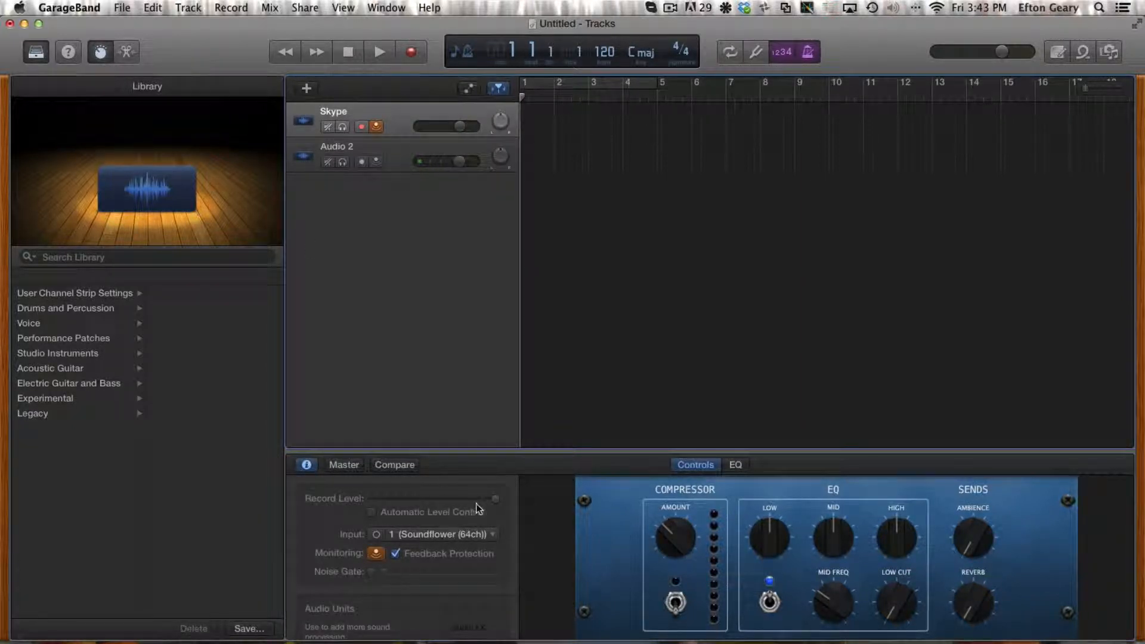
pyautogui.click(376, 535)
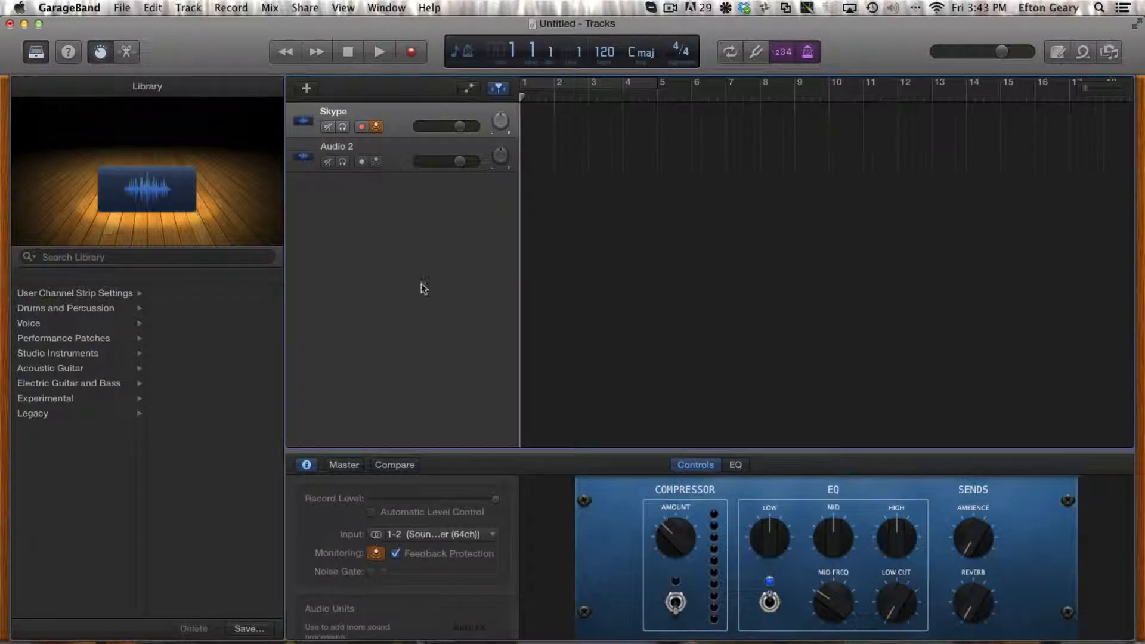
# Rename the Audio 2 track as Host and switch its input to the stereo pair 3-4.
pyautogui.click(389, 152)
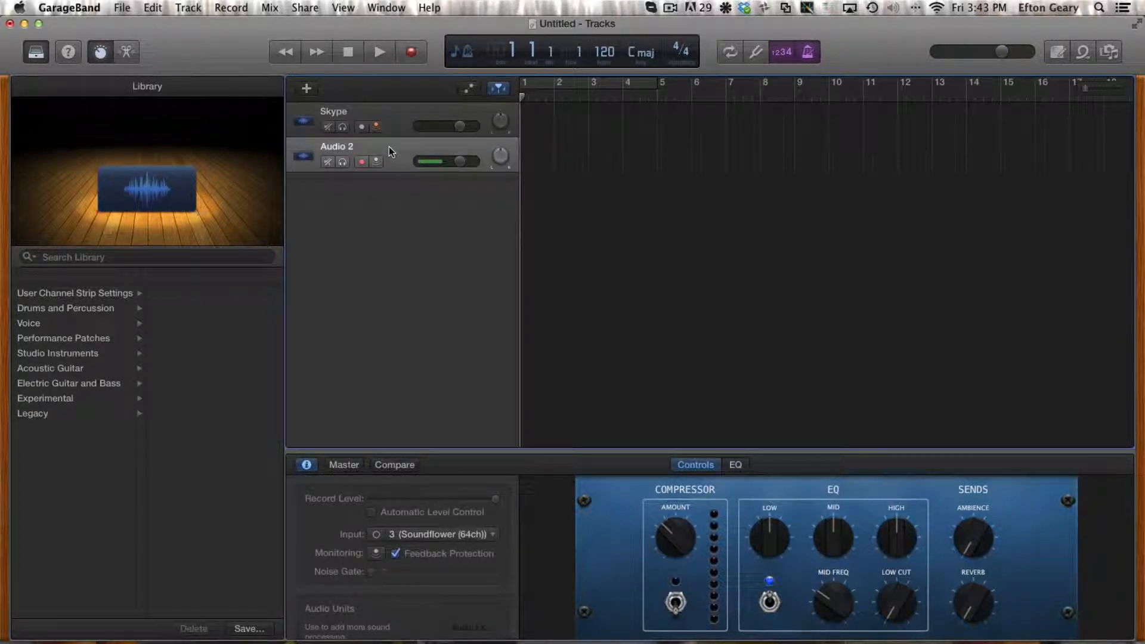
pyautogui.doubleClick(333, 148)
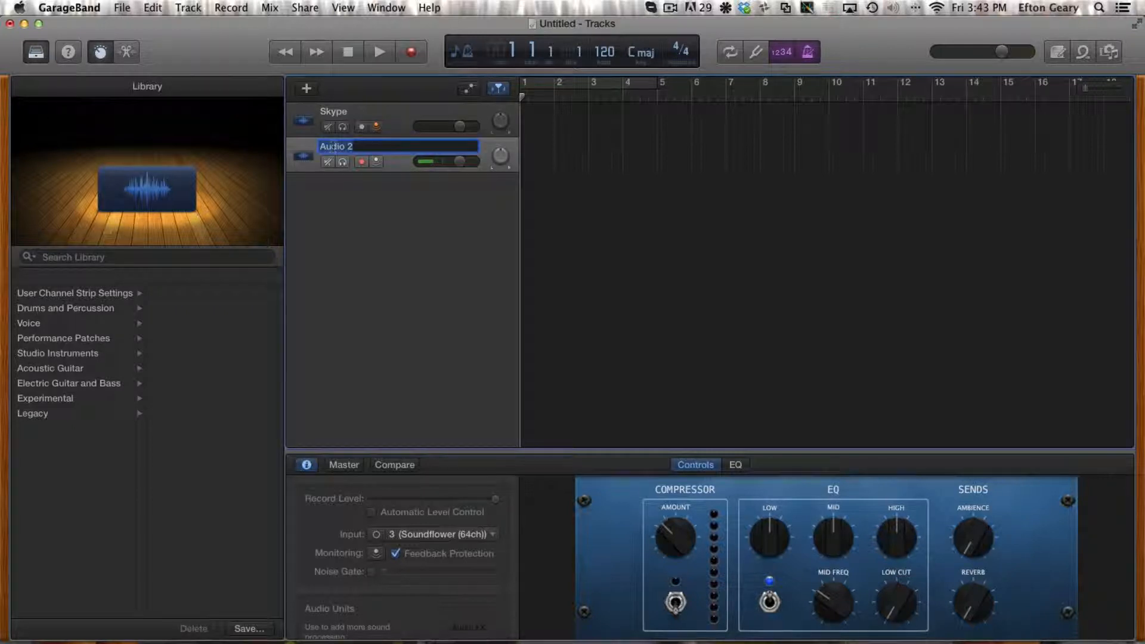
pyautogui.write('Ro')
pyautogui.press('Return')
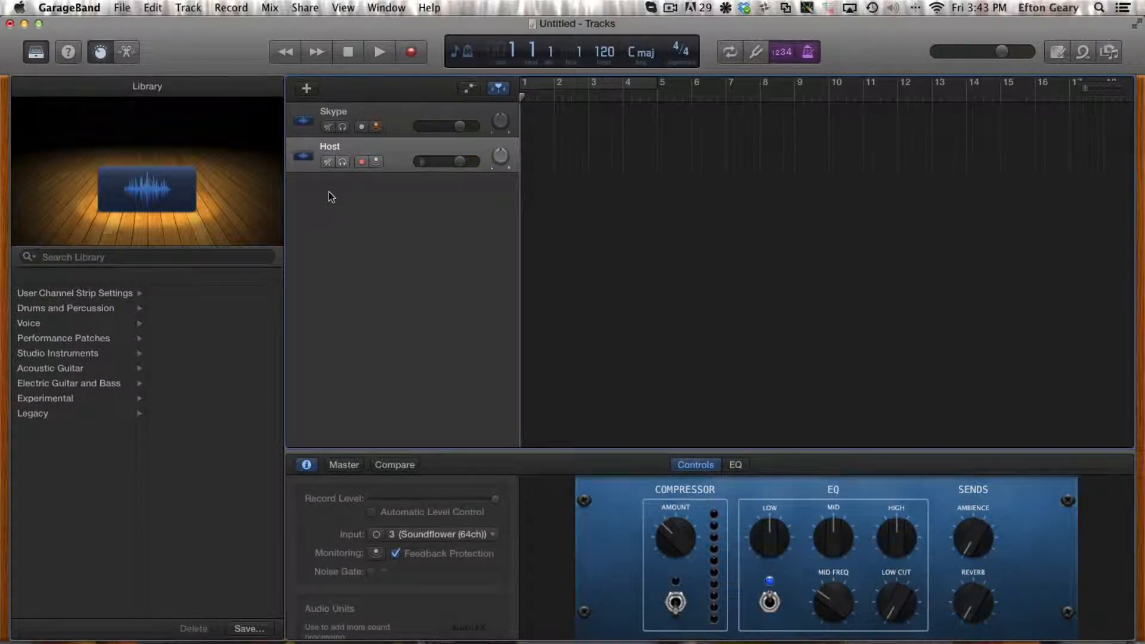
pyautogui.click(377, 534)
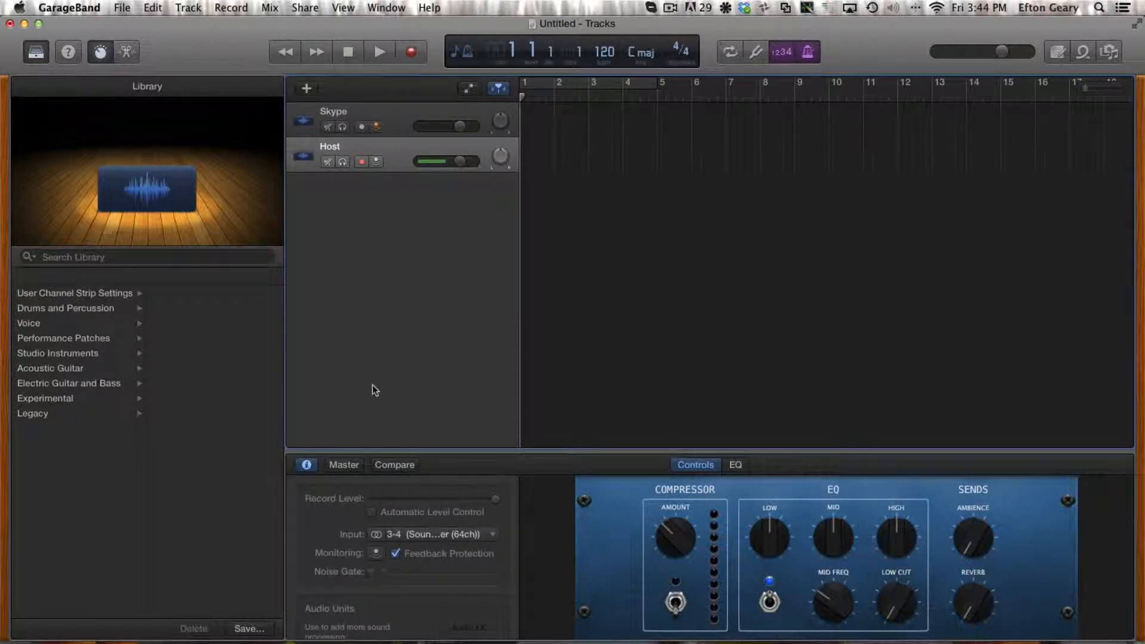
# Record-enable both the Skype and Host tracks, leaving the Skype track selected.
pyautogui.click(392, 123)
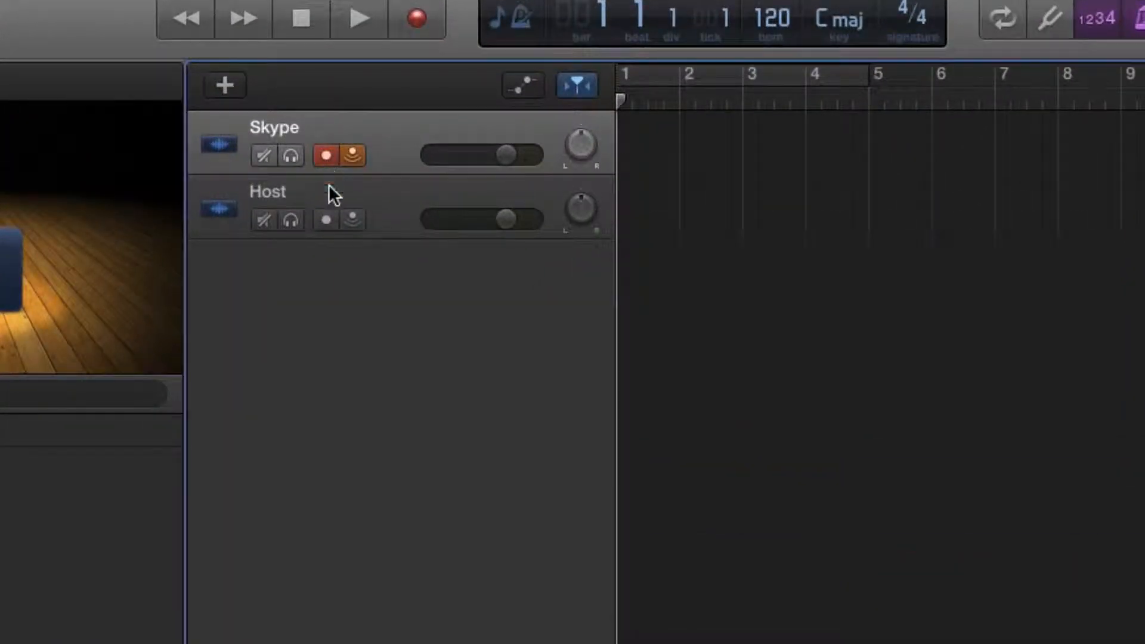
pyautogui.click(362, 162)
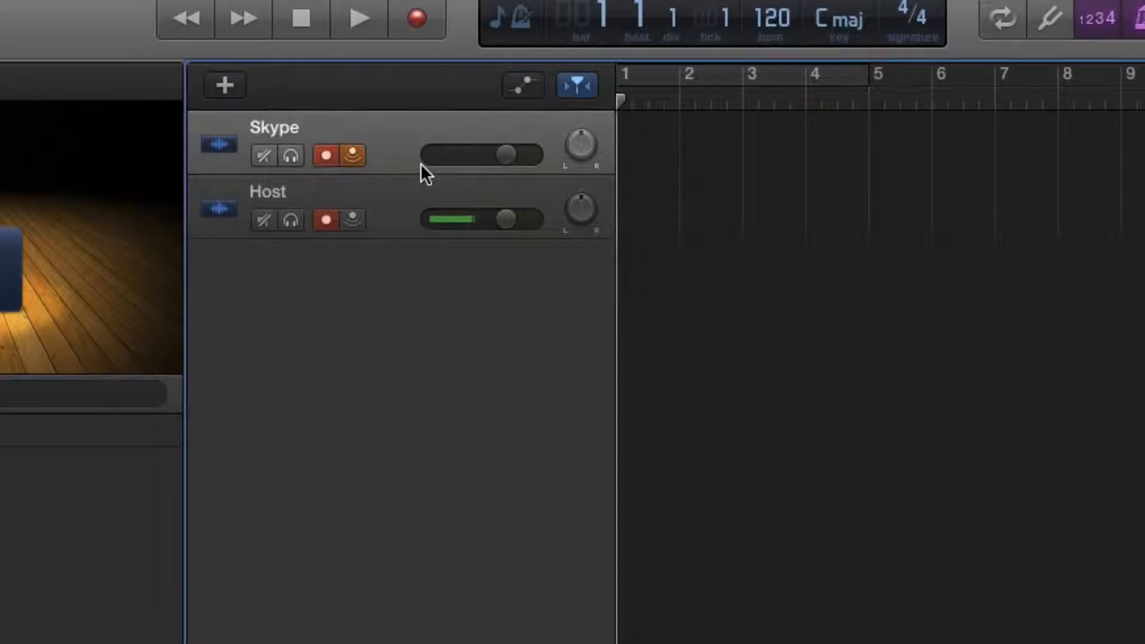
pyautogui.click(398, 187)
pyautogui.click(395, 147)
# Switch to Skype and review the microphone, ringing and speaker devices in its audio preferences.
pyautogui.click(468, 631)
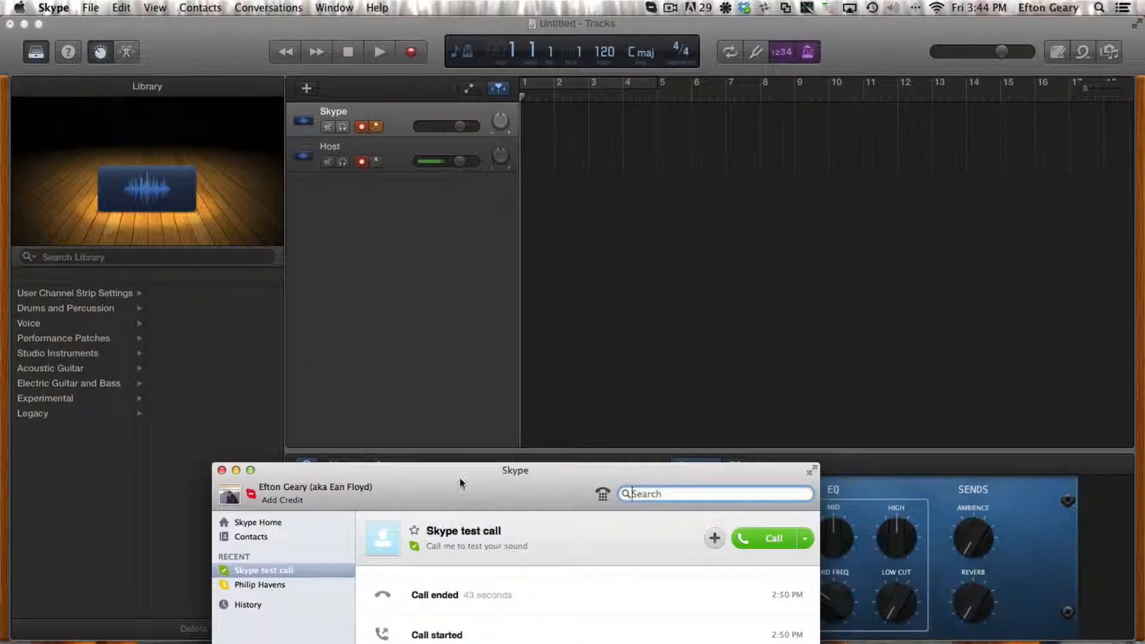
pyautogui.moveTo(459, 479); pyautogui.dragTo(420, 245)
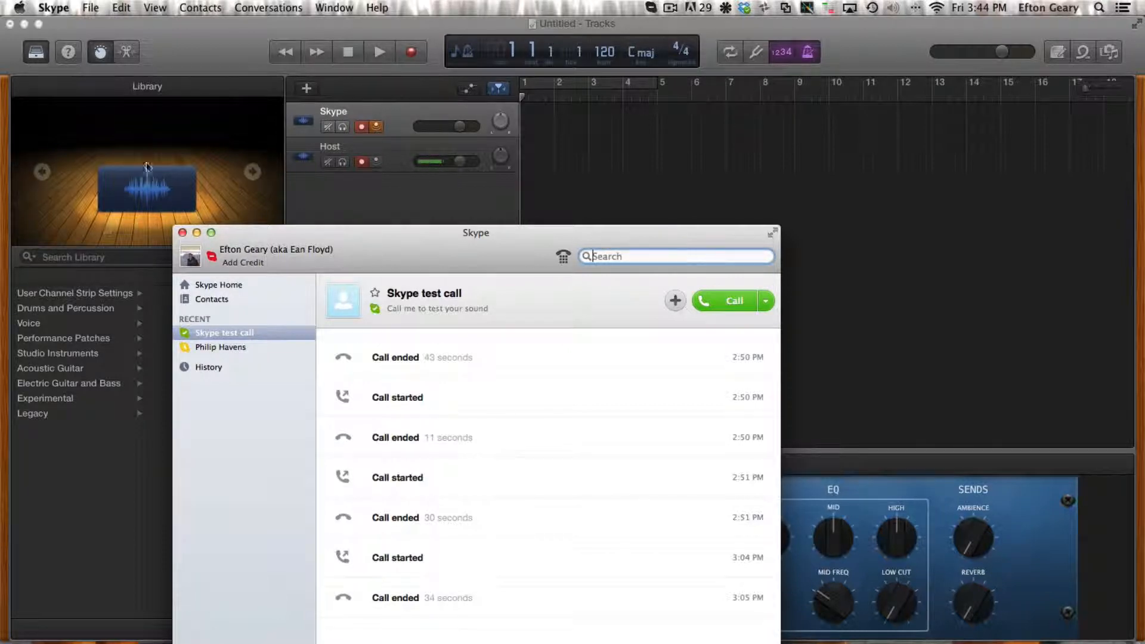
pyautogui.click(53, 8)
pyautogui.click(70, 46)
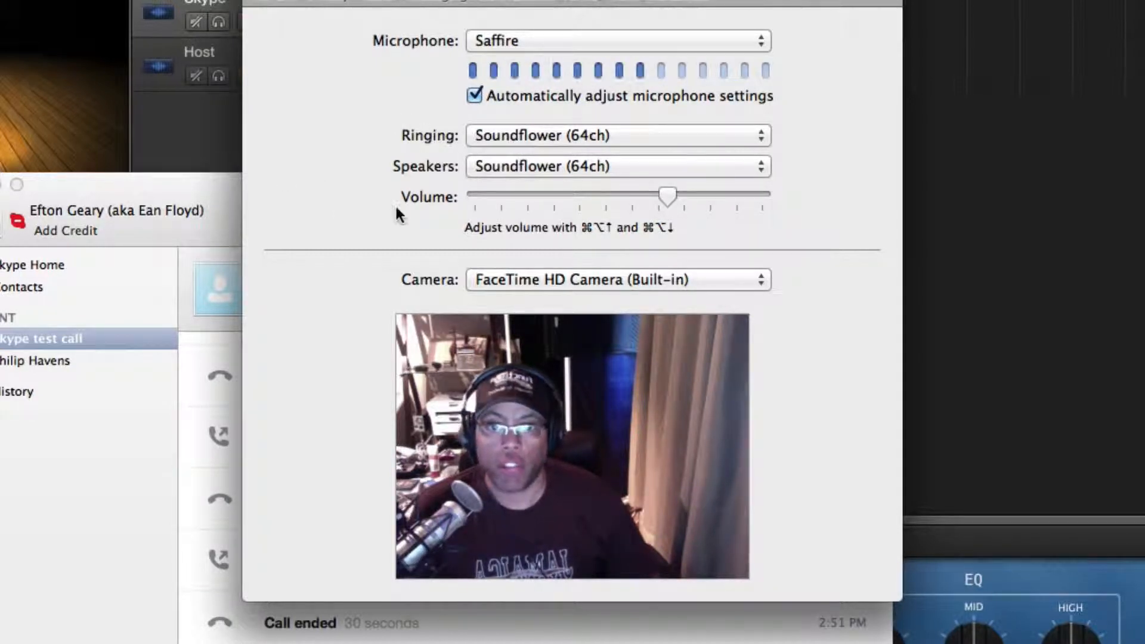
pyautogui.click(257, 1)
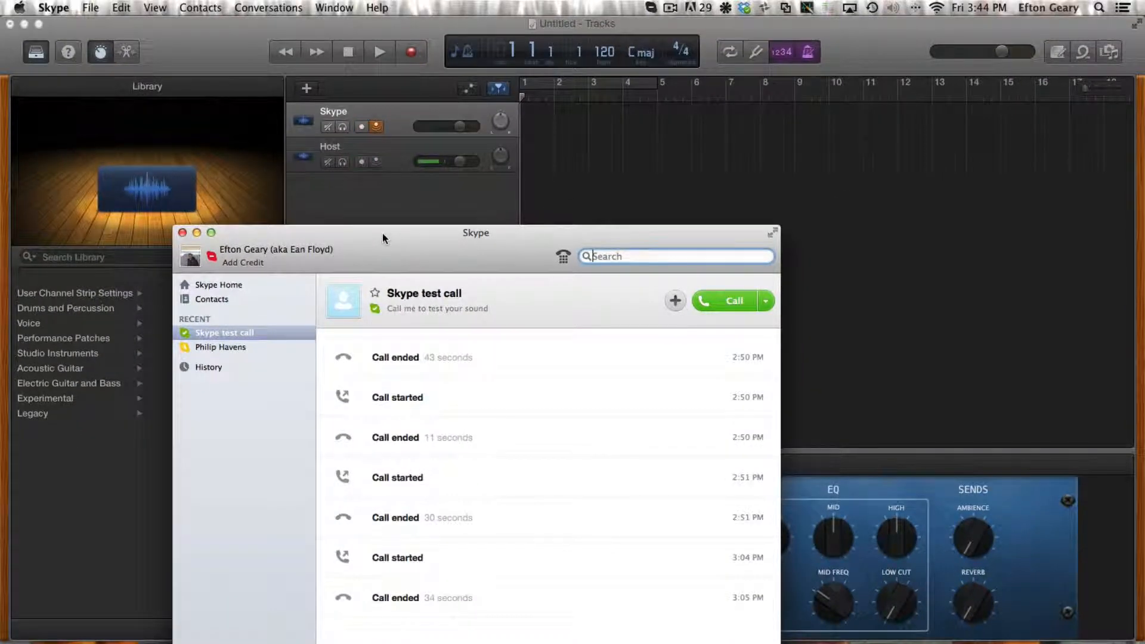
# Move the Skype window clear of the tracks and start recording both tracks in GarageBand.
pyautogui.moveTo(382, 238); pyautogui.dragTo(624, 395)
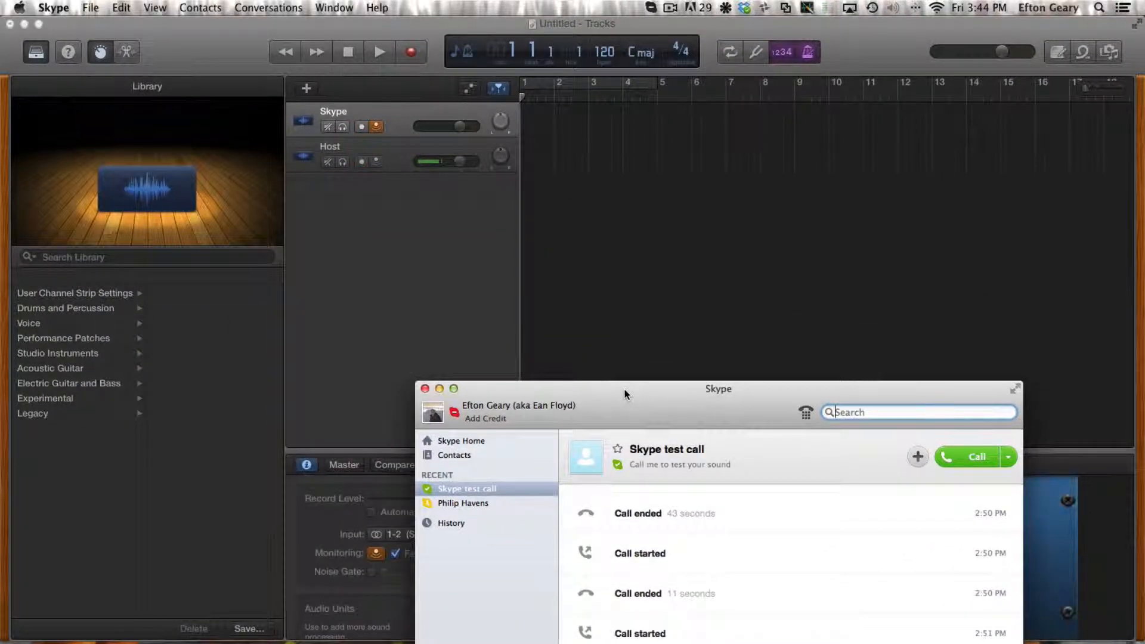
pyautogui.click(412, 52)
pyautogui.click(412, 53)
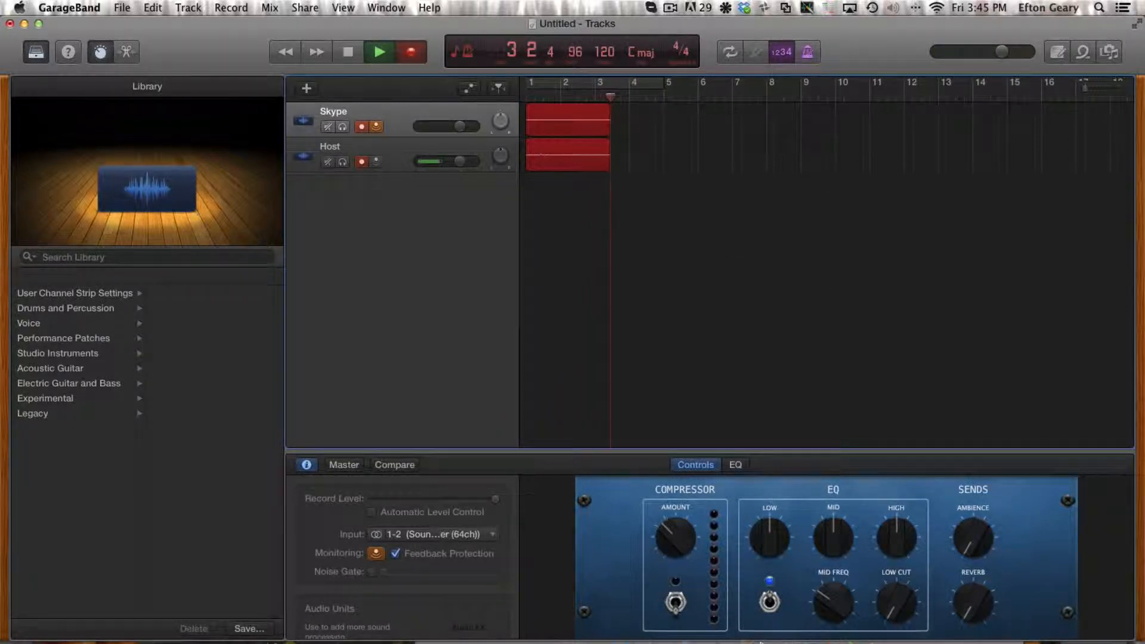
# Place and end a Skype test call while recording, and stop the GarageBand recording.
pyautogui.moveTo(787, 633)
pyautogui.click(622, 628)
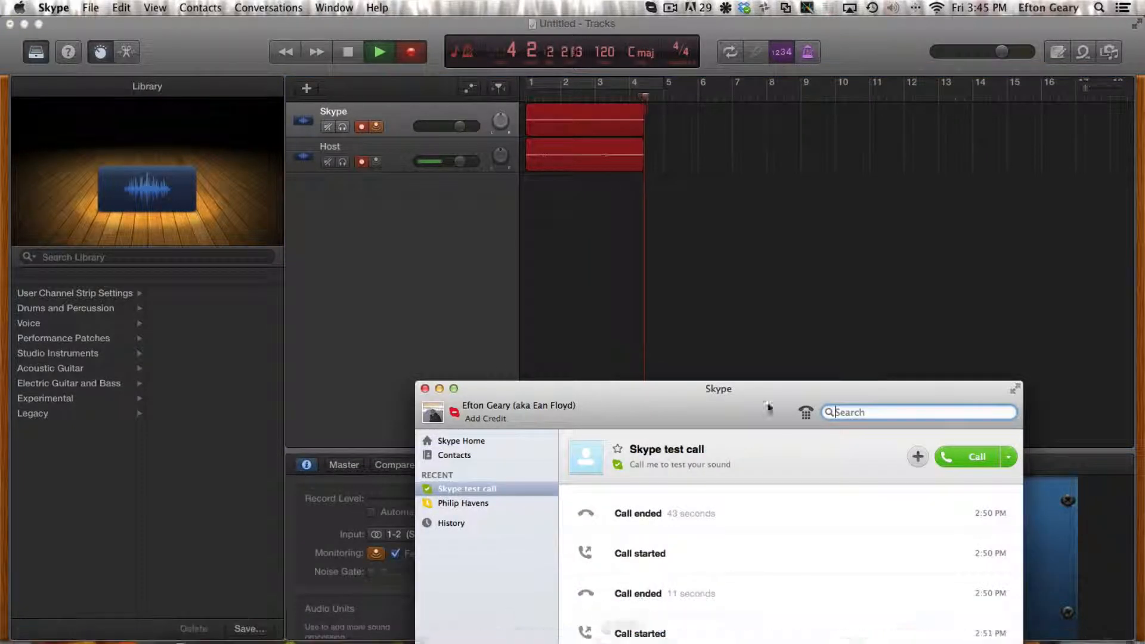
pyautogui.click(969, 460)
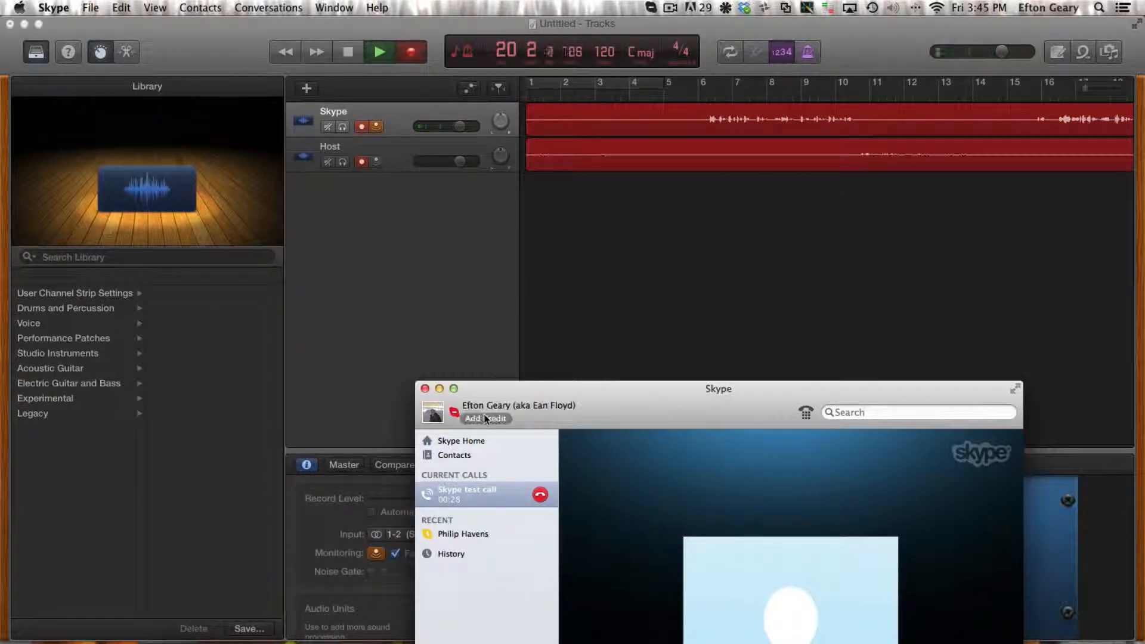
pyautogui.click(540, 495)
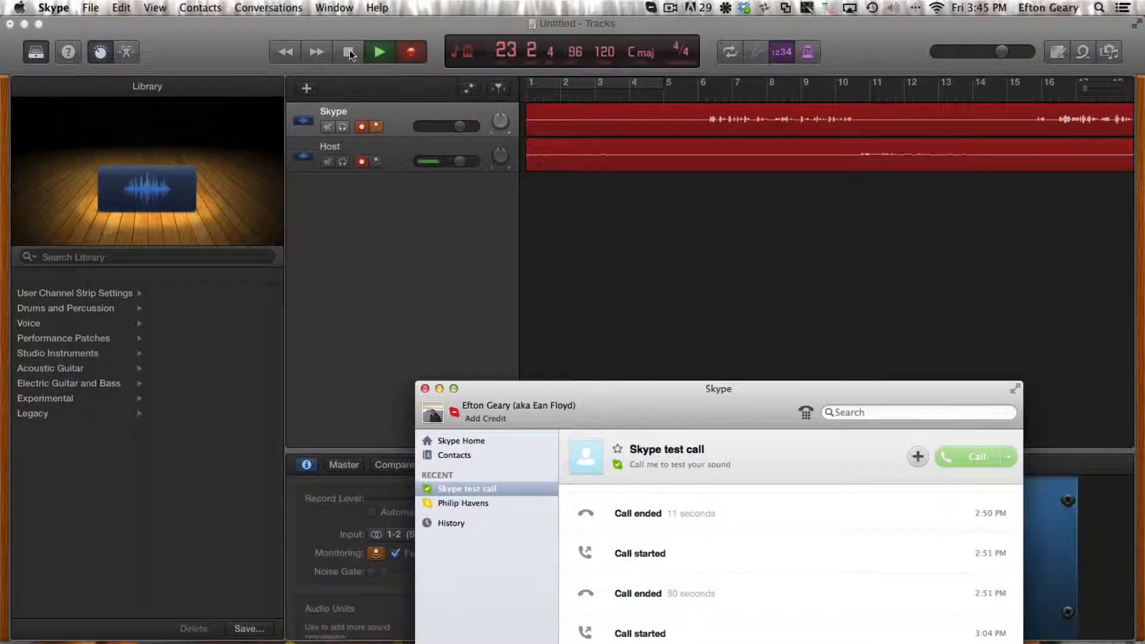
pyautogui.click(349, 52)
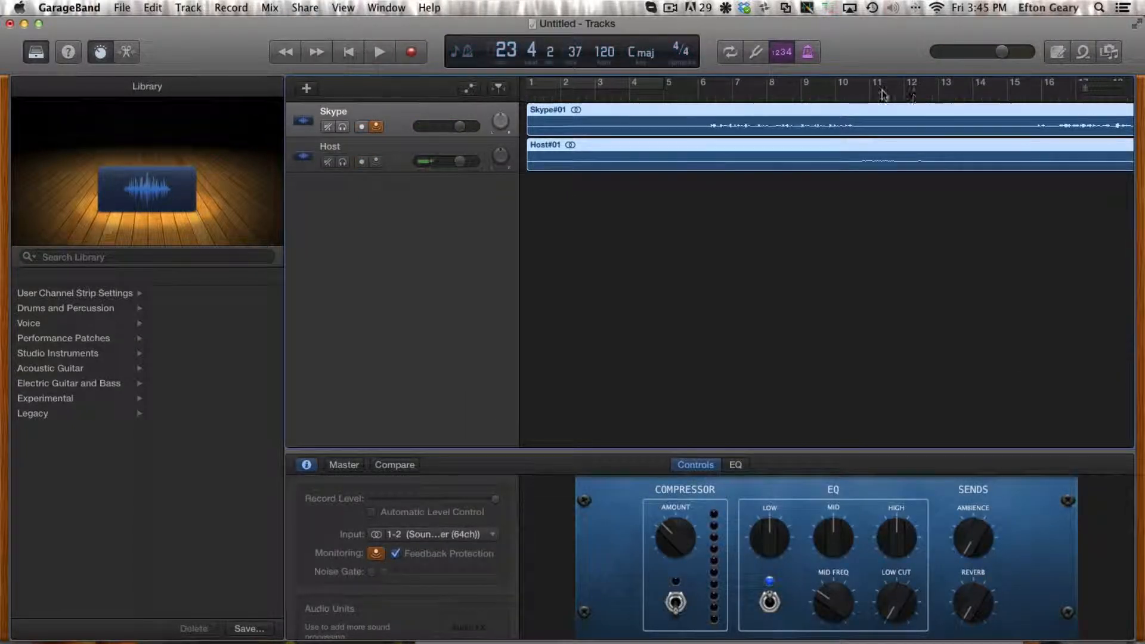
# Play the recording back from bar 6, turn off input monitoring on the Skype track, and stop playback.
pyautogui.moveTo(686, 97); pyautogui.dragTo(698, 97)
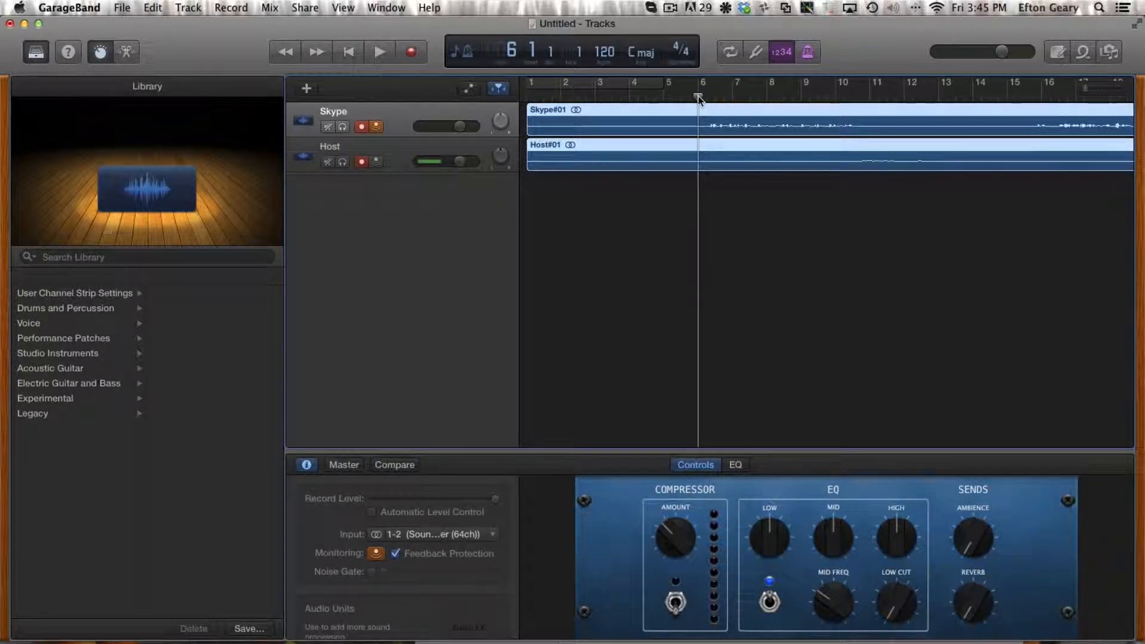
pyautogui.press('space')
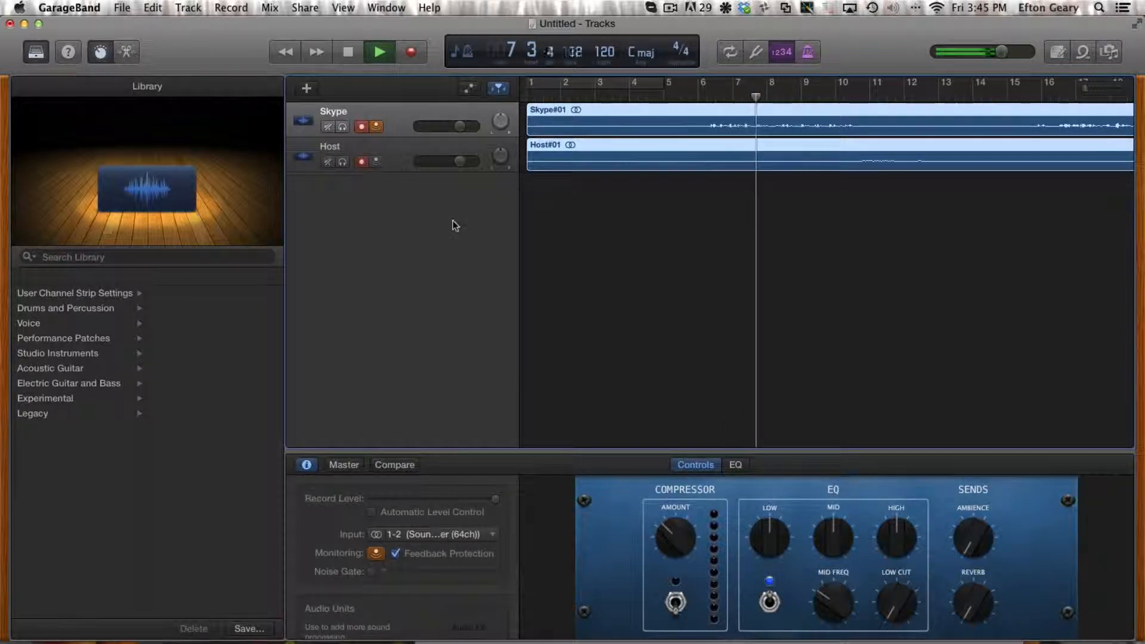
pyautogui.click(376, 127)
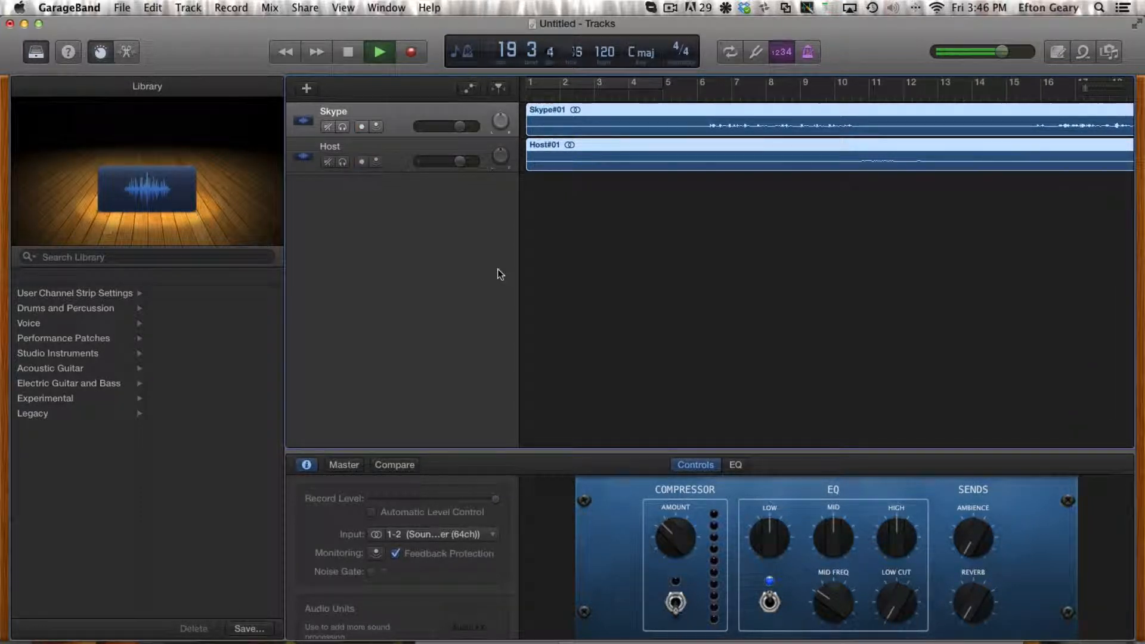
pyautogui.click(345, 53)
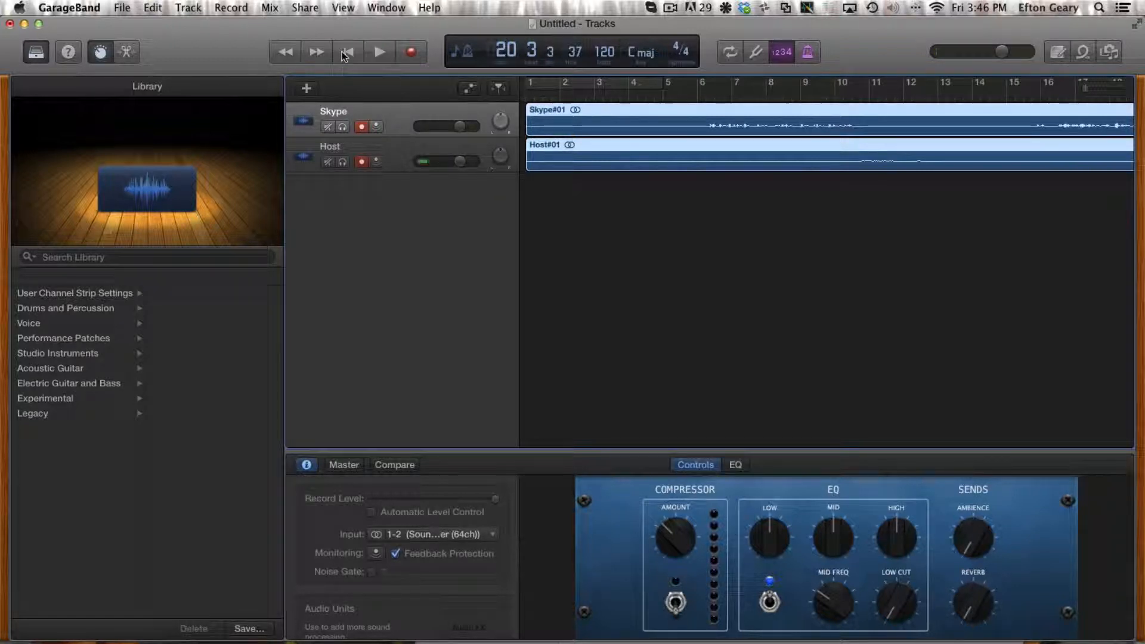